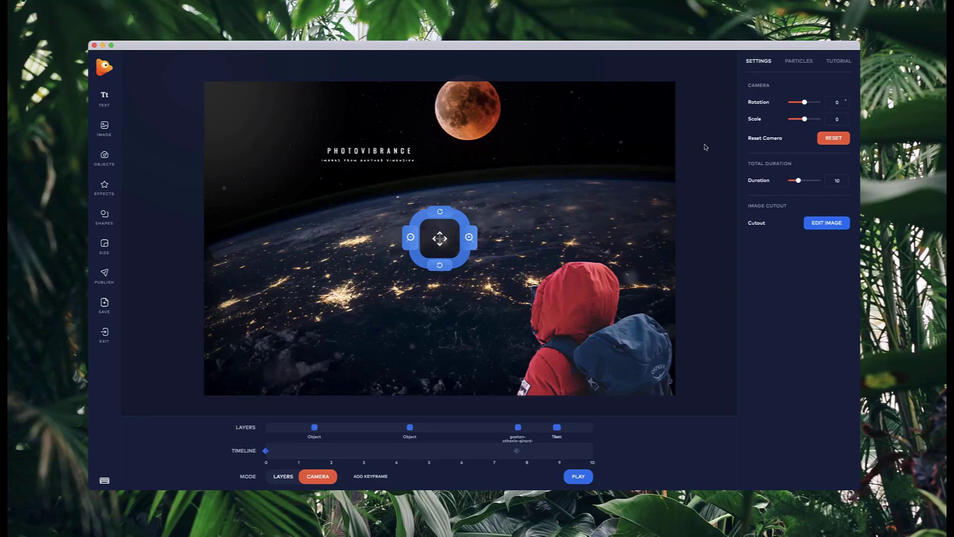
- Preview the finished scene, exit without saving, and import the nasa photo as a 3D Parallax project
key(space)
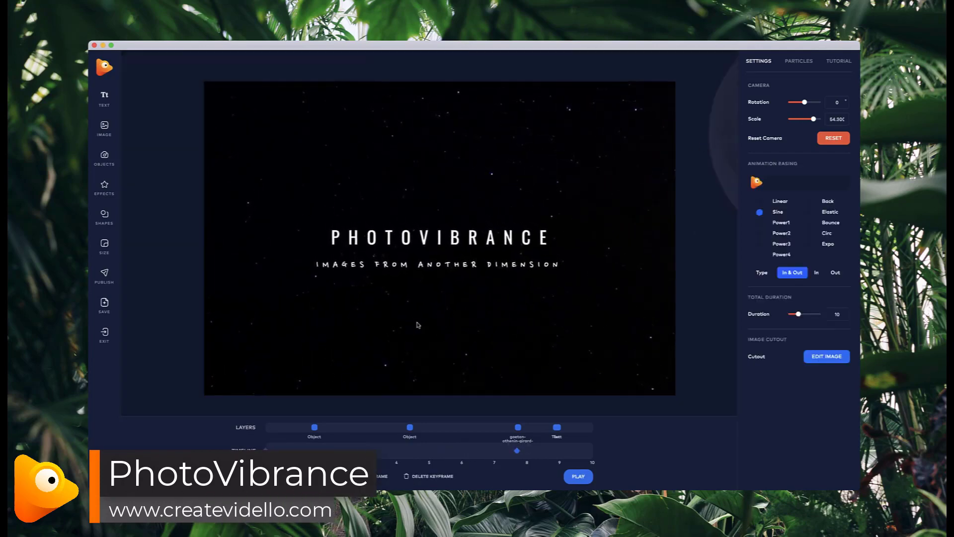
click(105, 333)
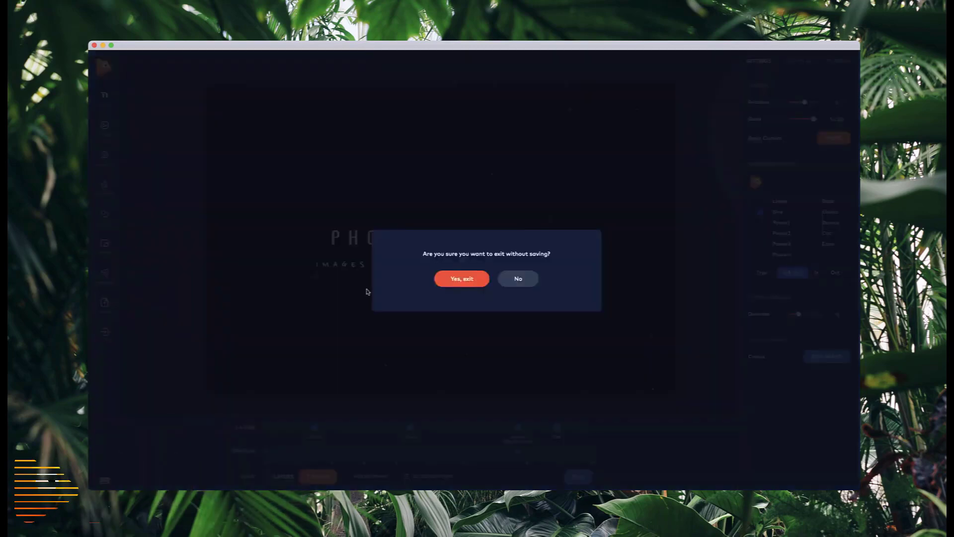
click(446, 284)
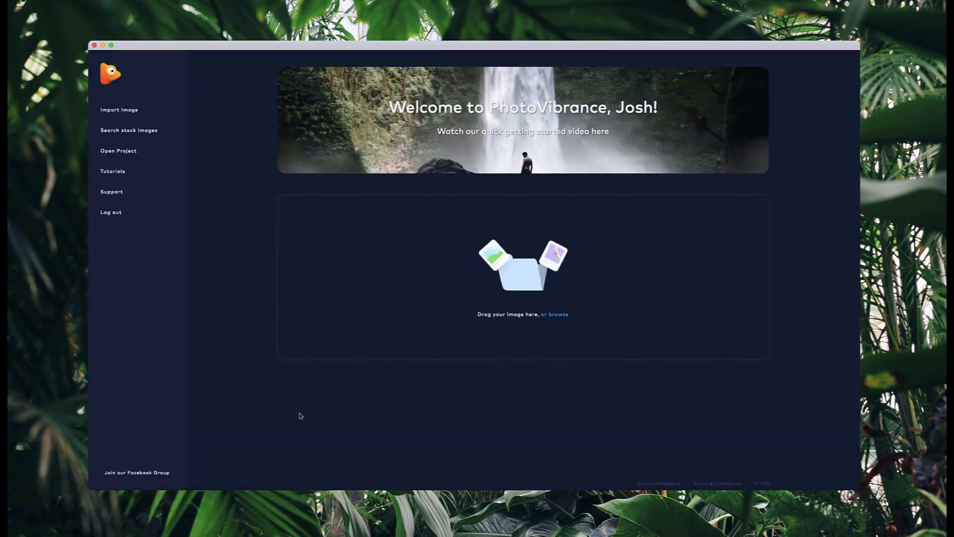
click(550, 318)
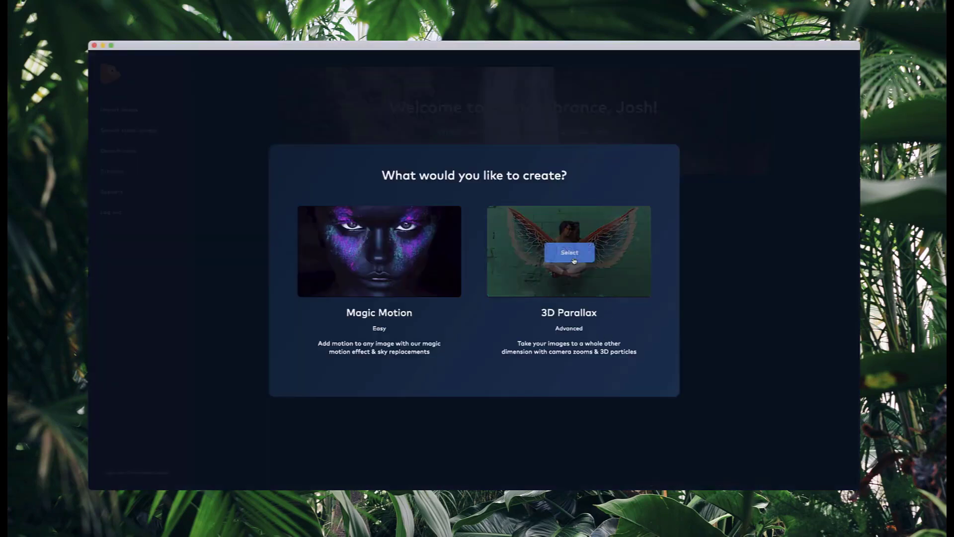
click(570, 252)
- Keep the photo at the Original 3840 × 2556 resolution and proceed to object cutout
click(569, 470)
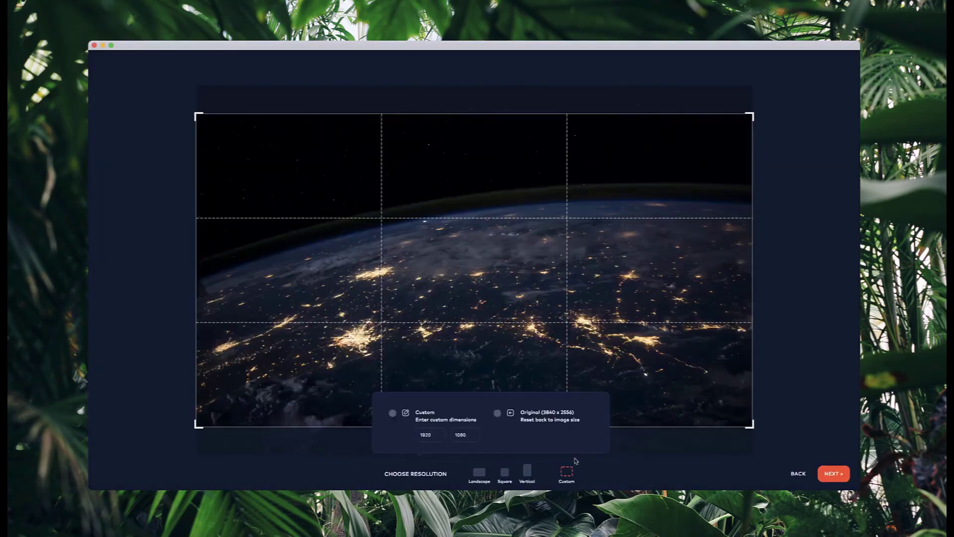
click(570, 426)
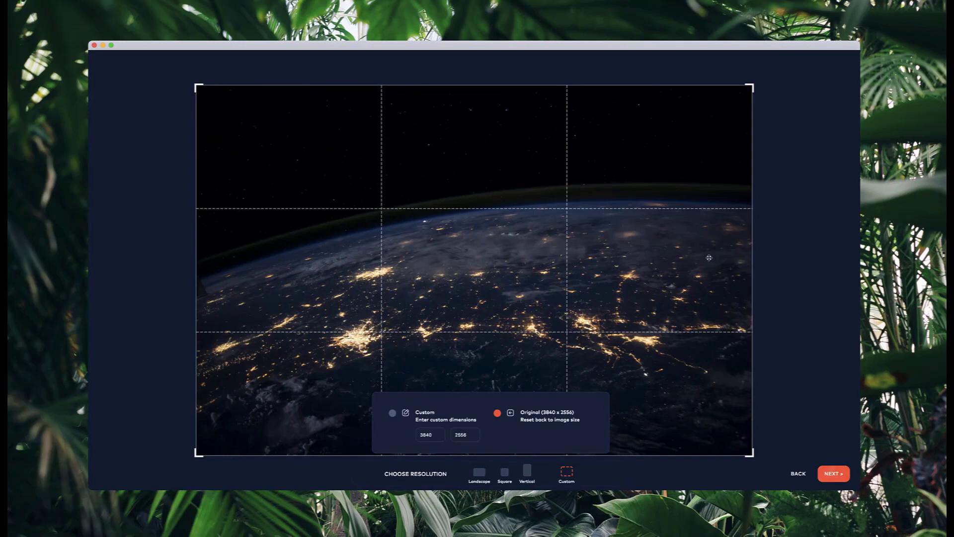
click(839, 473)
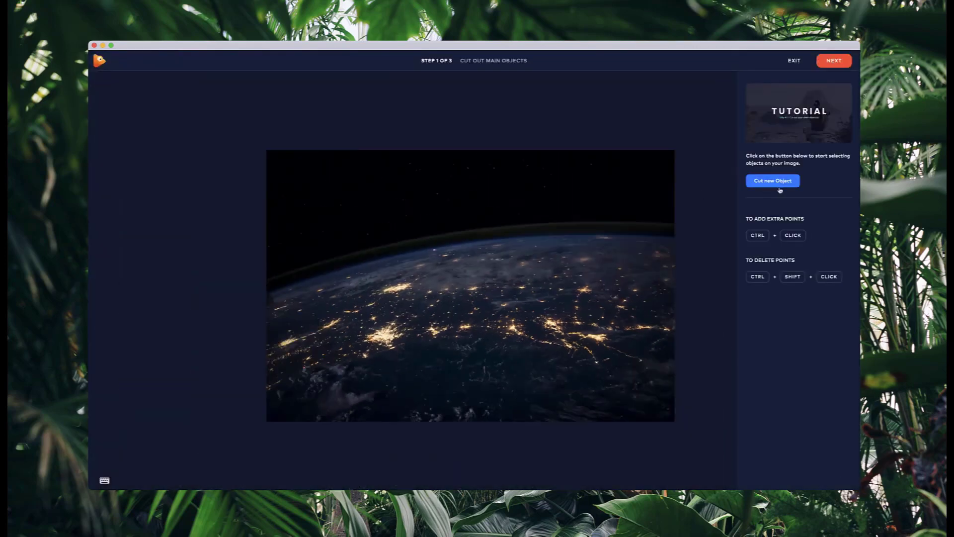
- Outline the Earth along the horizon and image bottom as a closed polygon object
click(784, 183)
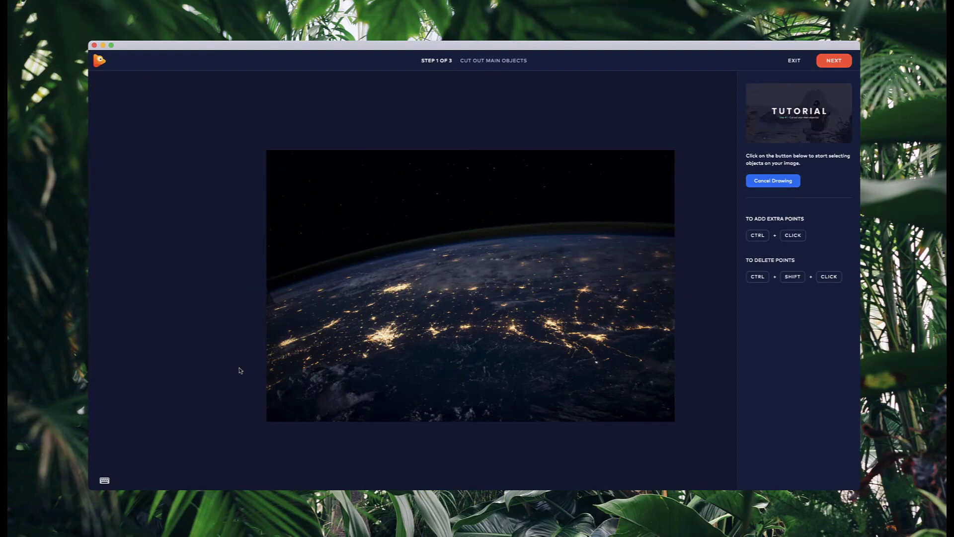
click(264, 280)
click(290, 271)
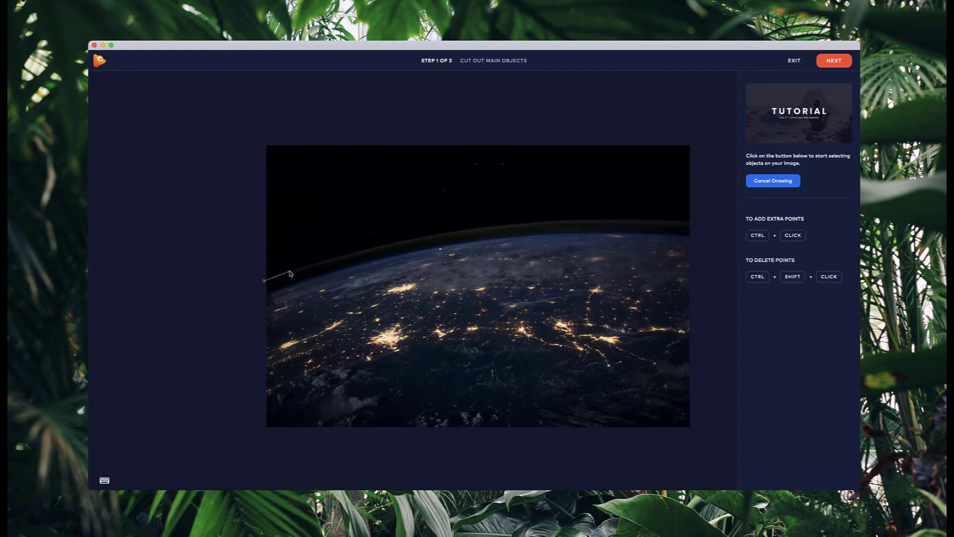
click(328, 259)
click(363, 248)
click(420, 235)
click(472, 228)
click(540, 221)
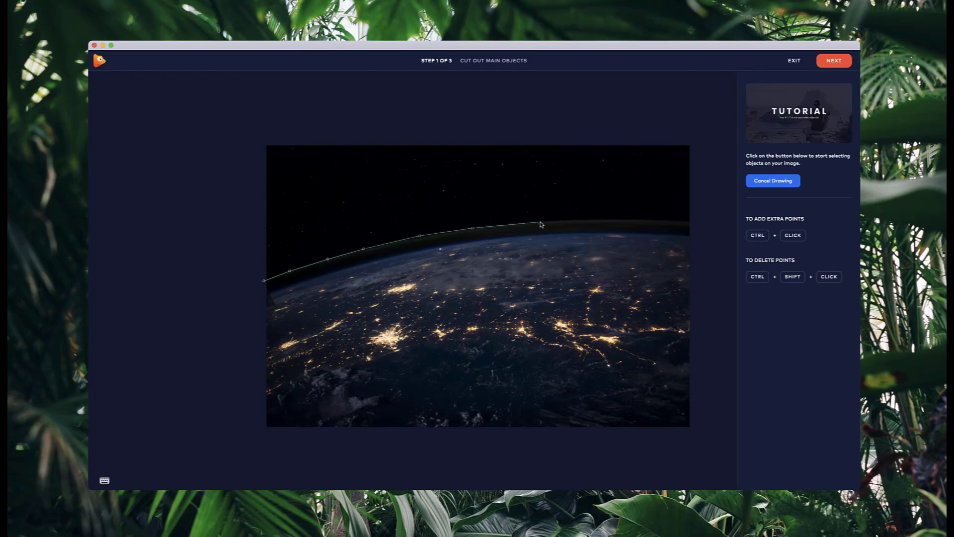
click(596, 219)
click(693, 222)
click(699, 432)
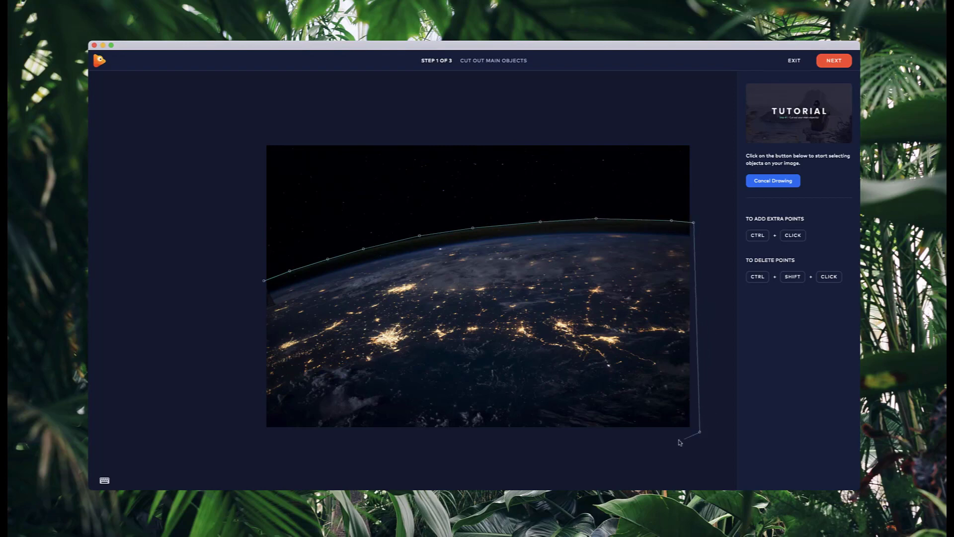
click(251, 432)
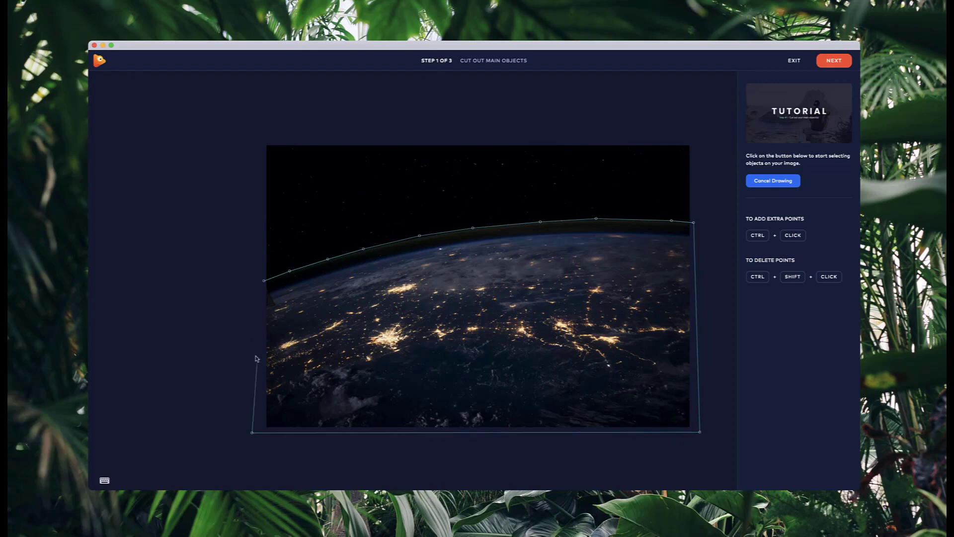
click(264, 281)
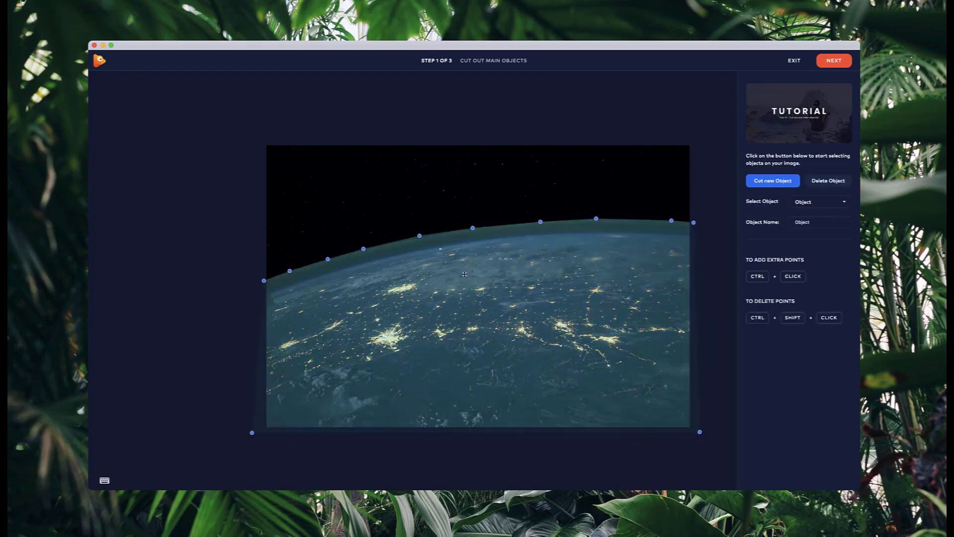
- Rename the cut-out object to EARTH and continue to Fill Background Space
double_click(824, 221)
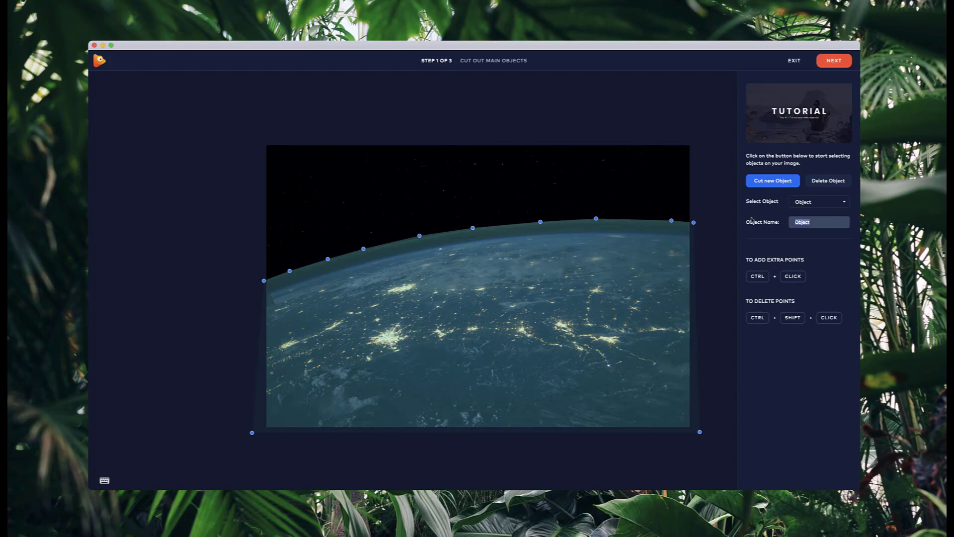
text(EARTH)
click(834, 61)
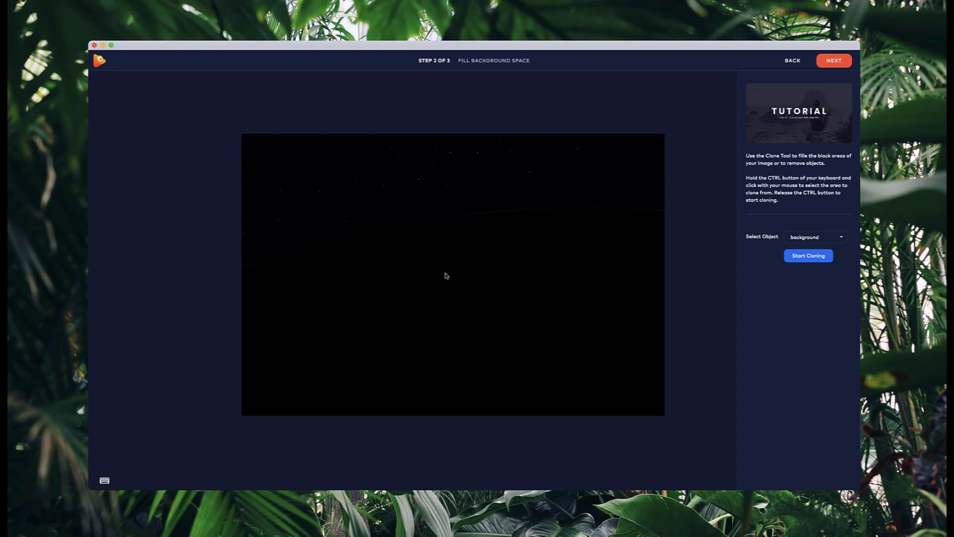
- Enable cloning with radius 81 and paint starfield samples over the black area
click(807, 256)
drag(799, 255, 816, 255)
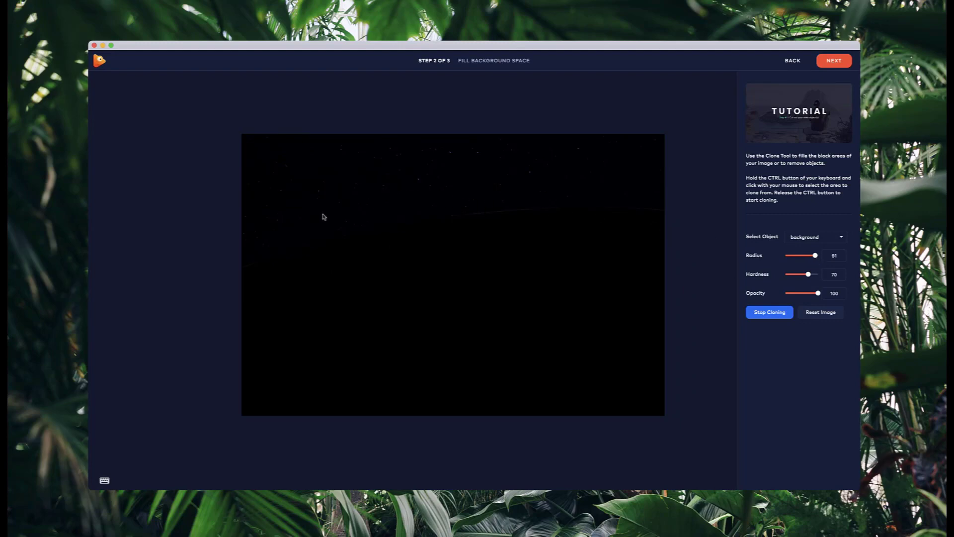
scroll(323, 217, up, 1)
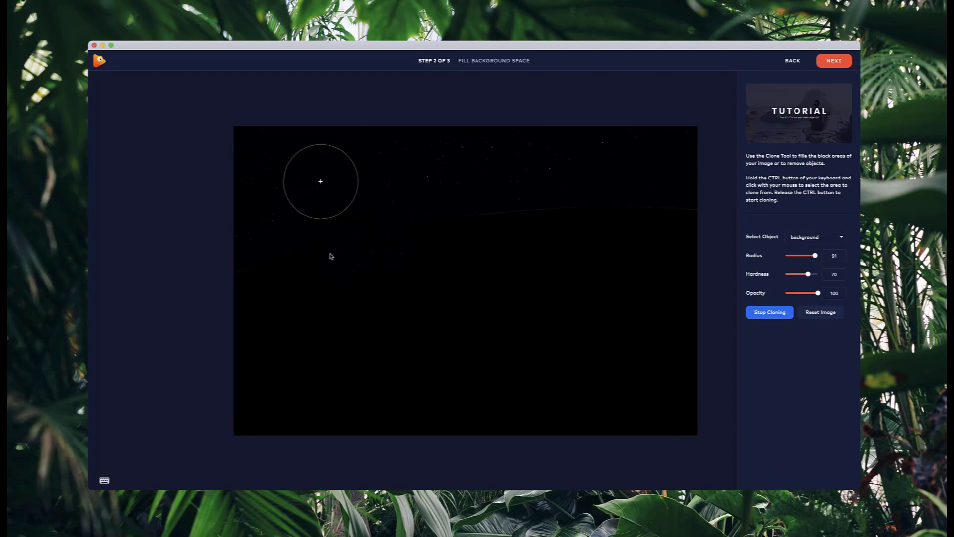
click(390, 191)
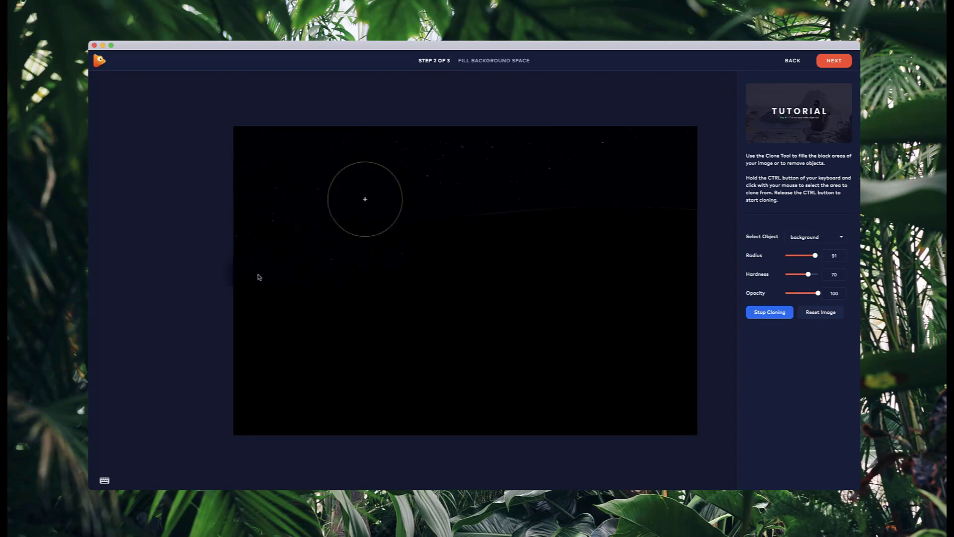
ctrl+click(322, 181)
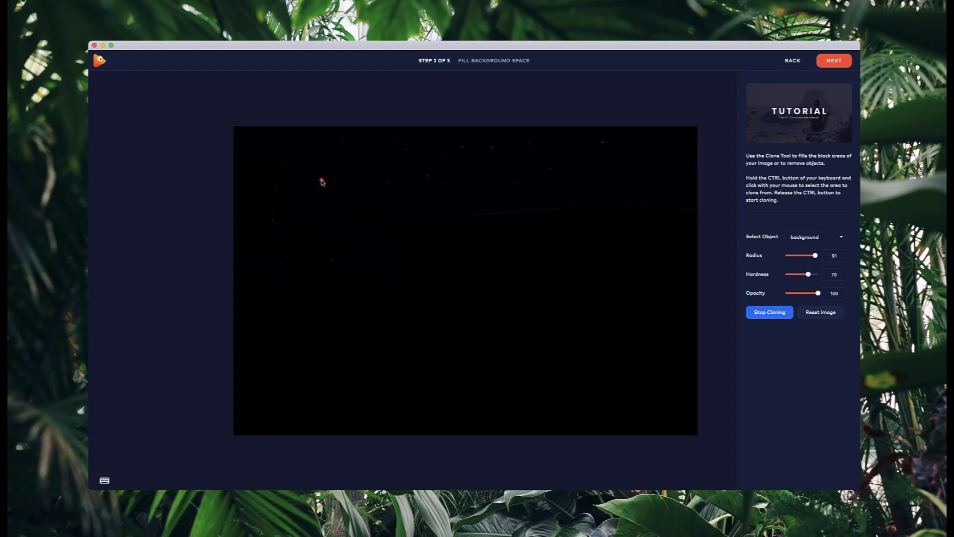
mouse_move(447, 245)
mouse_down()
mouse_move(683, 240)
mouse_move(679, 279)
mouse_up()
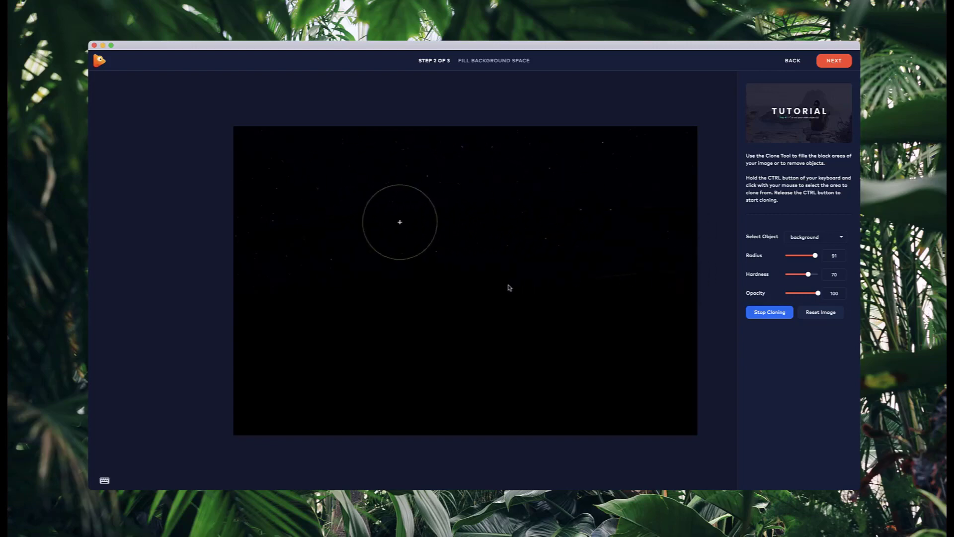
- Clone more star sources across the remaining black background, then open the main editor
ctrl+click(636, 162)
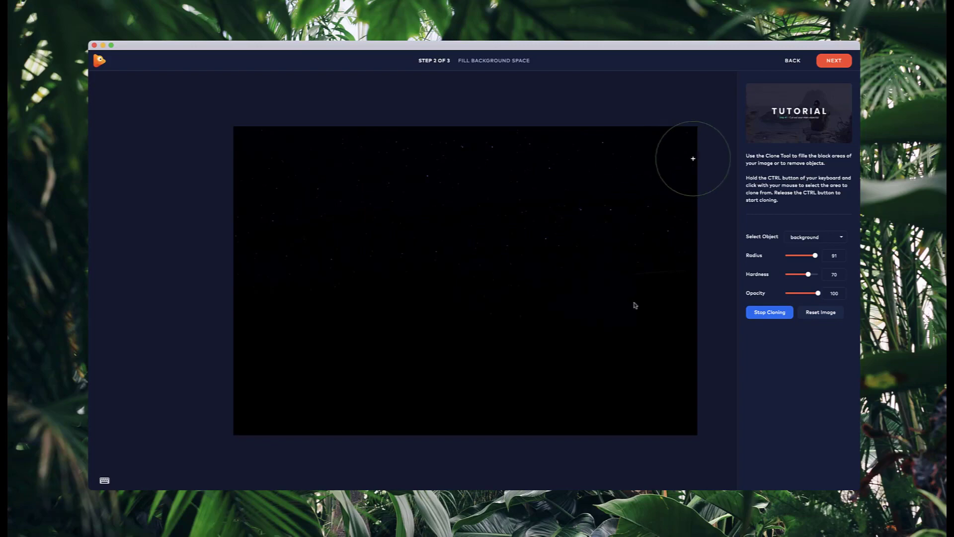
ctrl+click(495, 202)
mouse_move(495, 201)
mouse_down()
mouse_move(475, 175)
mouse_move(527, 159)
mouse_move(537, 184)
mouse_move(320, 335)
mouse_move(284, 348)
mouse_move(252, 321)
mouse_move(257, 377)
mouse_move(308, 385)
mouse_move(376, 365)
mouse_move(386, 357)
mouse_move(377, 353)
mouse_move(300, 411)
mouse_move(375, 406)
mouse_move(390, 394)
mouse_move(340, 347)
mouse_move(377, 338)
mouse_up()
mouse_move(473, 325)
mouse_down()
mouse_move(471, 386)
mouse_move(632, 315)
mouse_up()
ctrl+click(404, 282)
mouse_move(576, 342)
mouse_down()
mouse_move(624, 341)
mouse_move(685, 395)
mouse_move(445, 398)
mouse_move(471, 409)
mouse_up()
ctrl+click(394, 322)
mouse_move(407, 328)
mouse_down()
mouse_move(485, 387)
mouse_move(625, 405)
mouse_up()
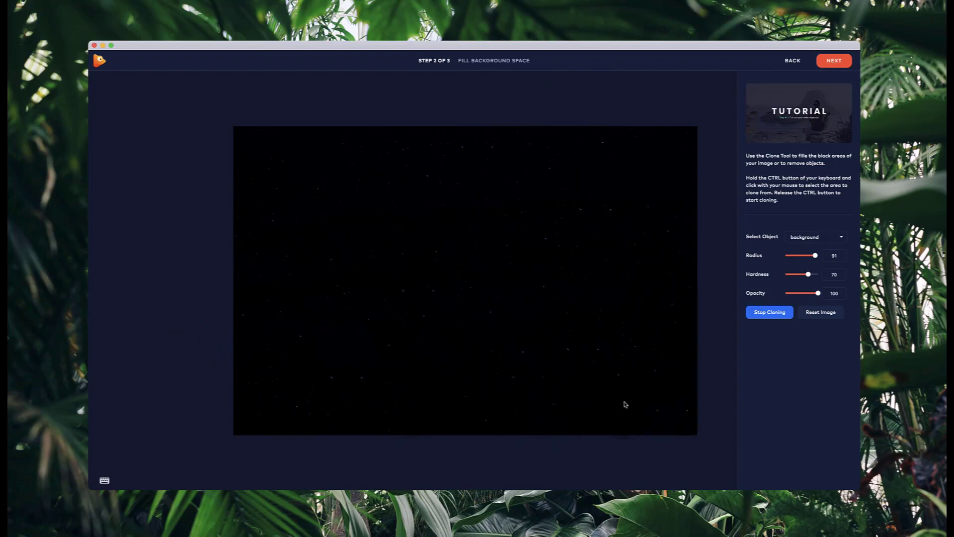
click(842, 61)
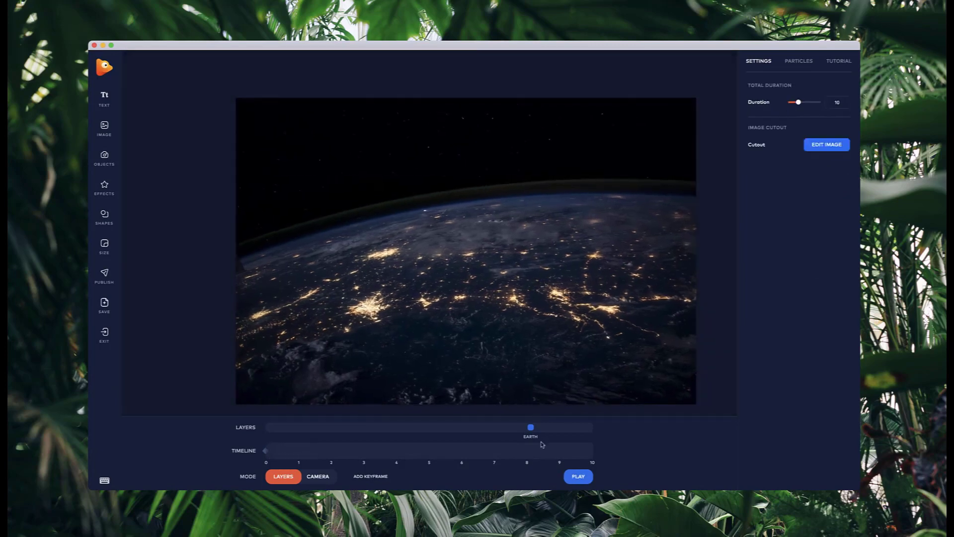
- Drag the EARTH layer marker to the very start of the Layers track
drag(531, 426, 428, 437)
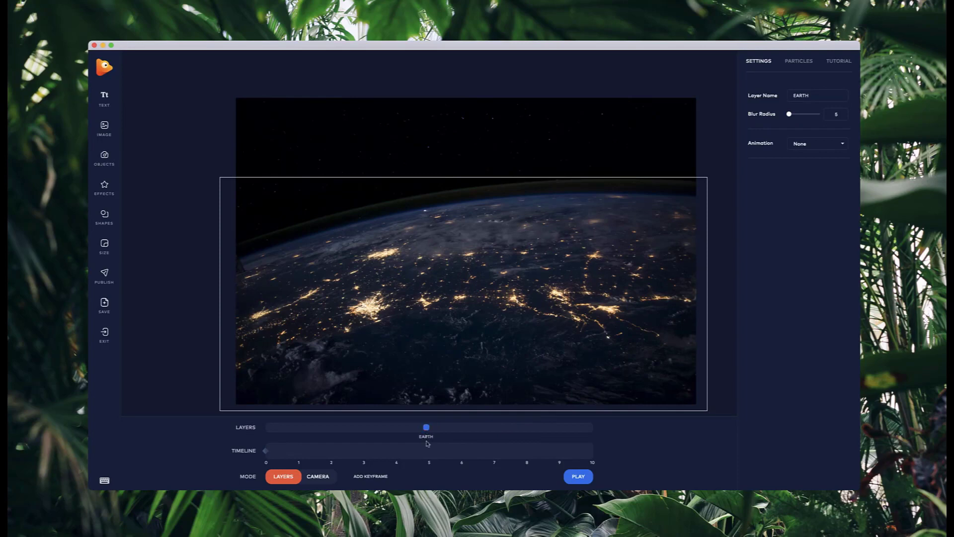
drag(424, 426, 425, 426)
drag(426, 431, 266, 431)
- Move EARTH to depth 5, test camera pans, then reset the camera to default
click(326, 482)
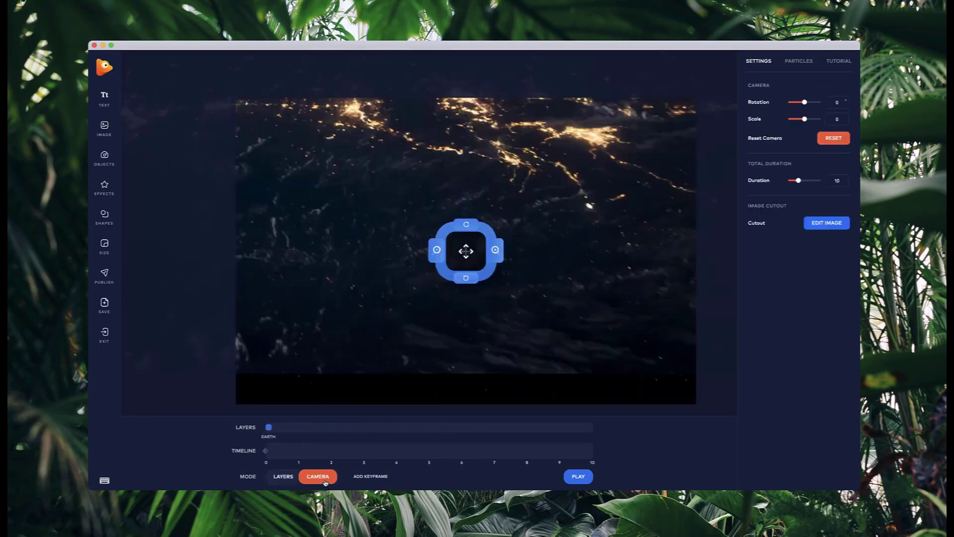
drag(464, 254, 442, 222)
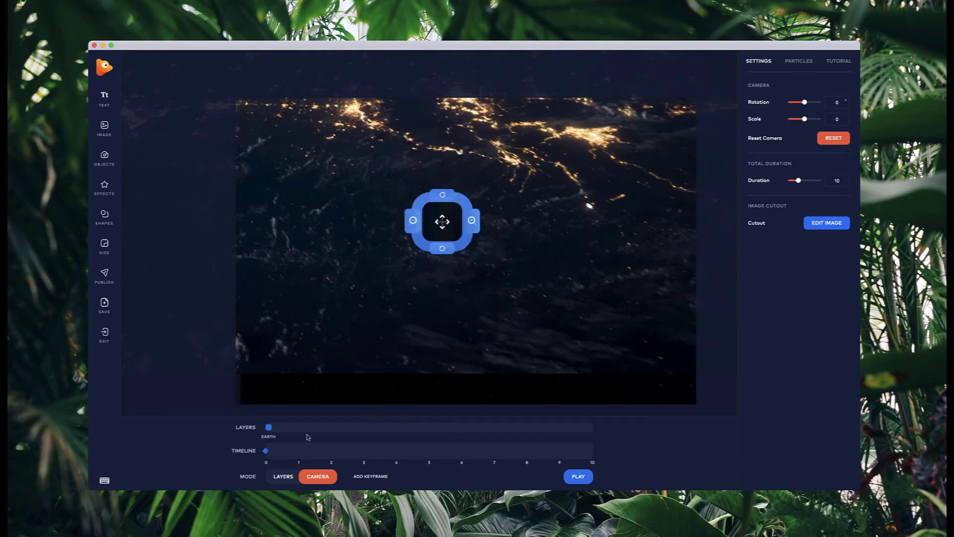
drag(268, 426, 435, 427)
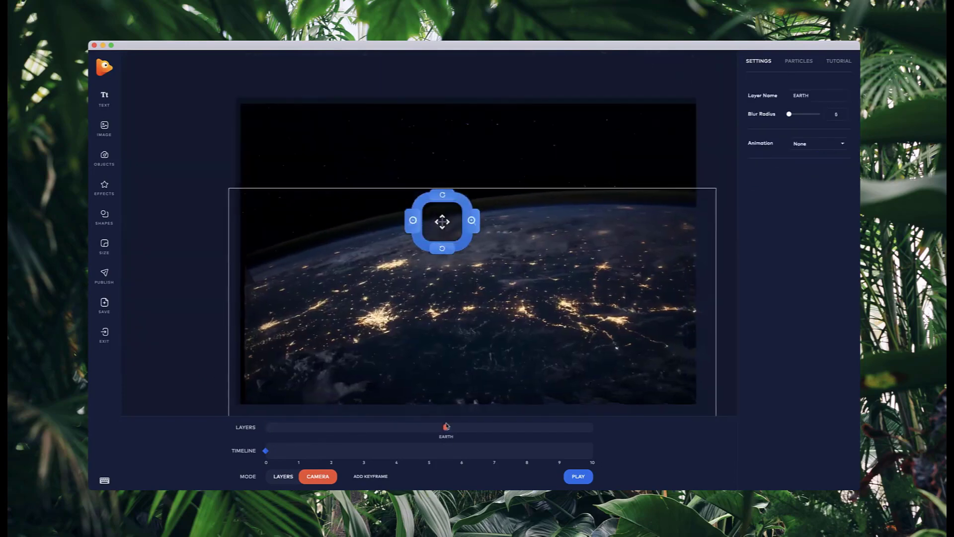
mouse_move(442, 222)
mouse_down()
mouse_move(363, 218)
mouse_move(368, 177)
mouse_move(438, 155)
mouse_move(602, 183)
mouse_move(606, 113)
mouse_move(452, 164)
mouse_move(452, 187)
mouse_move(469, 184)
mouse_up()
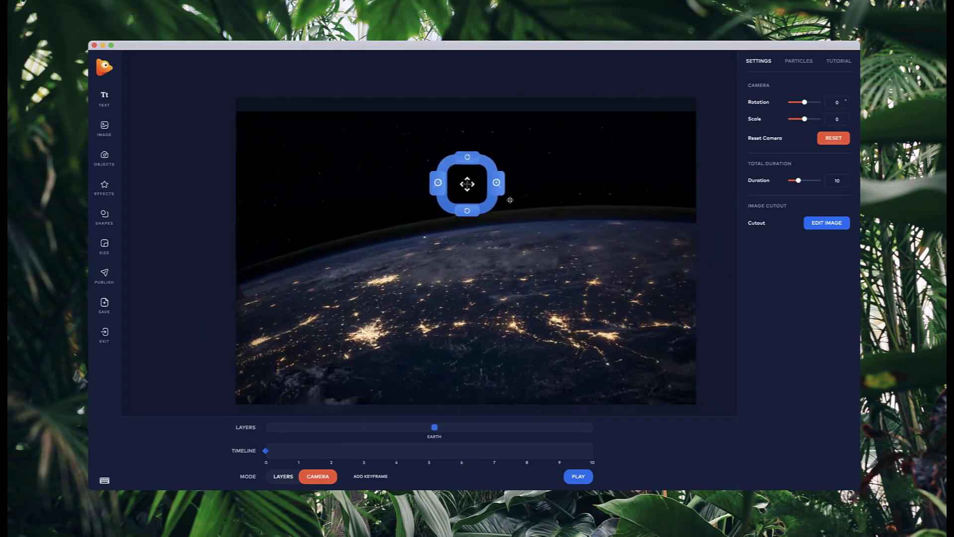
click(823, 141)
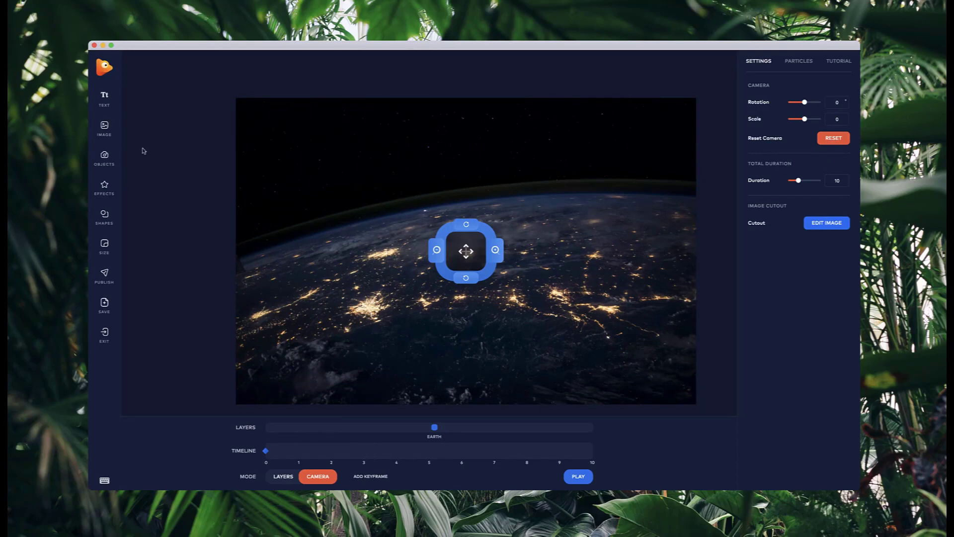
click(106, 128)
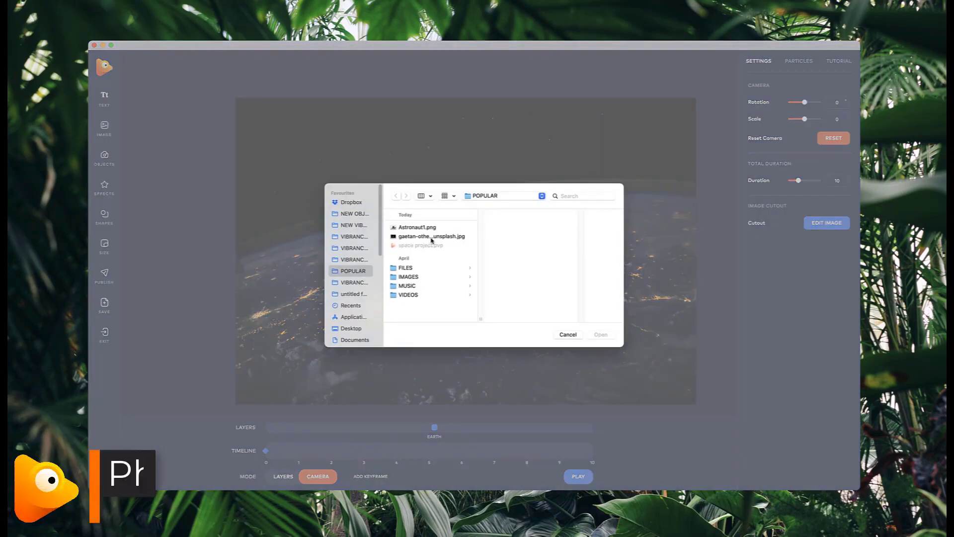
- Import the red moon photo and nudge it up and left
click(431, 237)
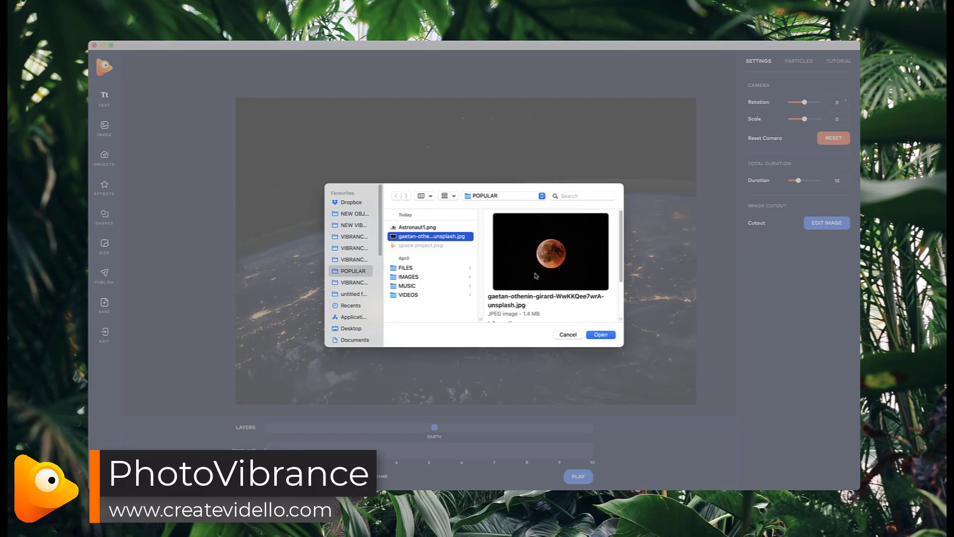
click(604, 336)
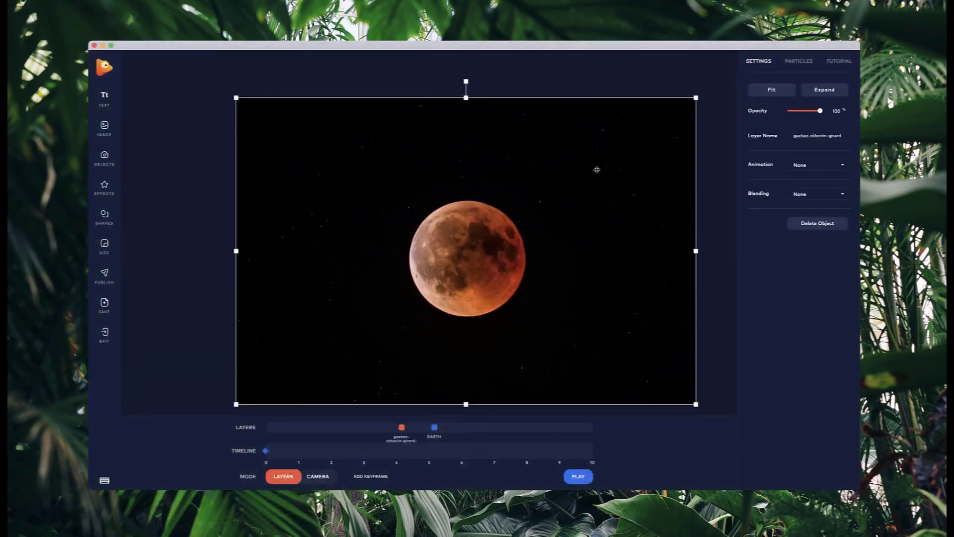
drag(462, 262, 495, 217)
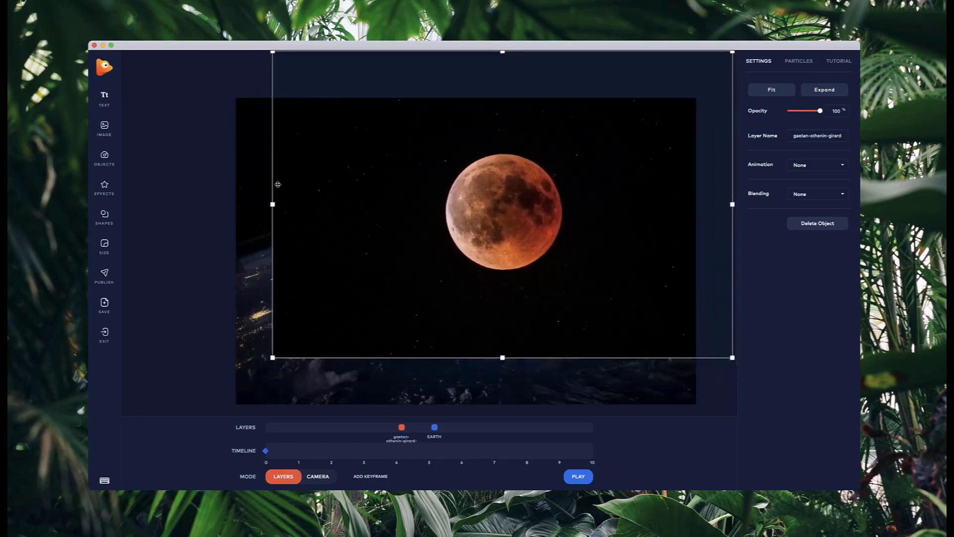
drag(538, 196, 517, 180)
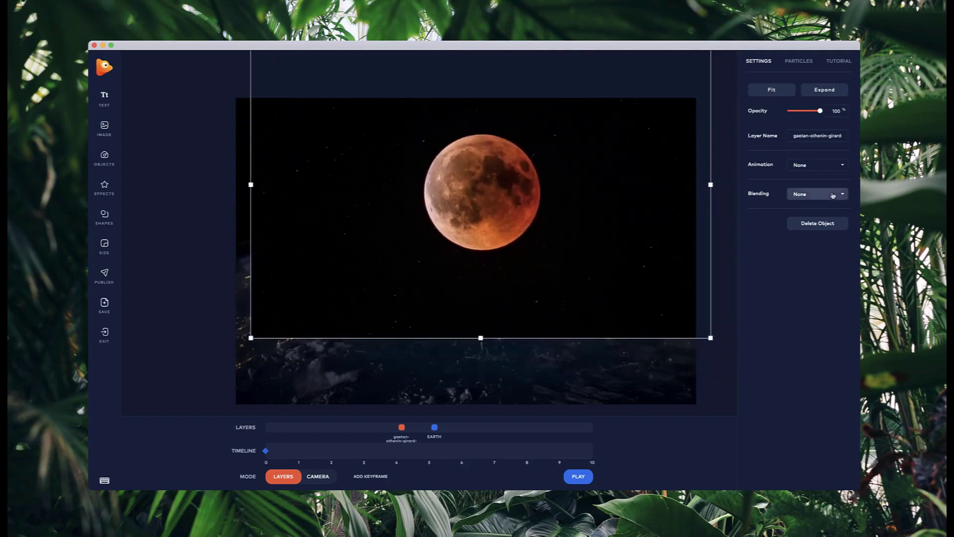
- Set the moon to Screen blending, move its layer behind EARTH, and raise it above the horizon
click(818, 193)
click(815, 240)
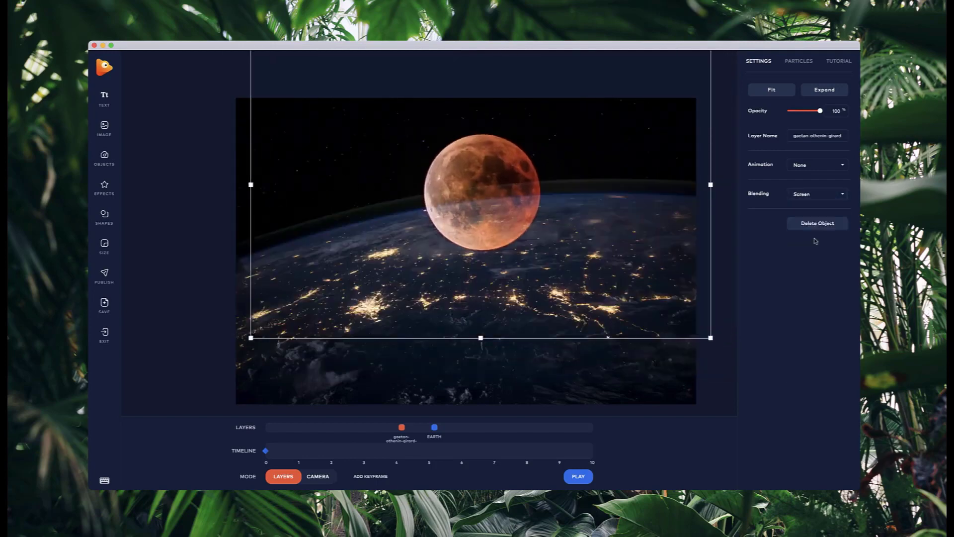
drag(509, 198, 571, 177)
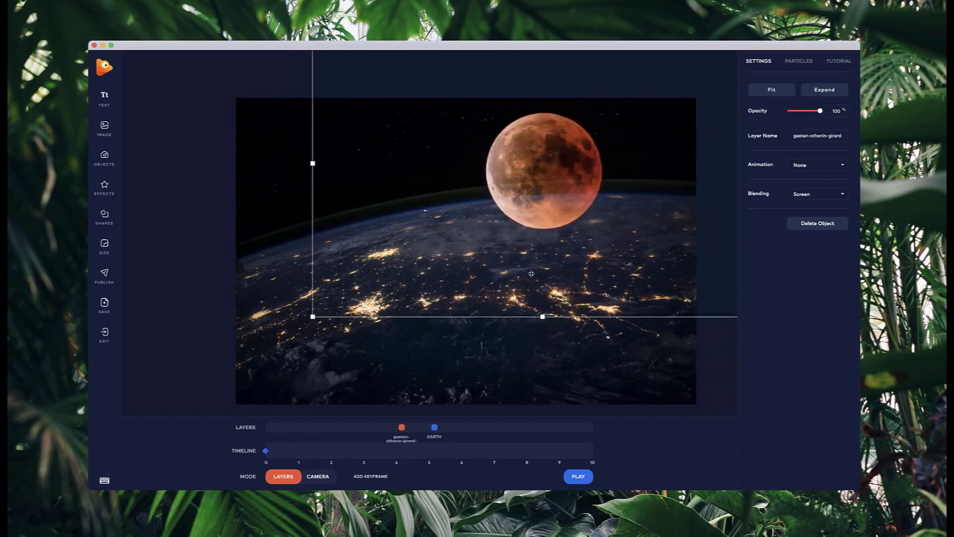
drag(401, 427, 563, 421)
mouse_move(554, 154)
mouse_down()
mouse_move(537, 107)
mouse_move(552, 158)
mouse_up()
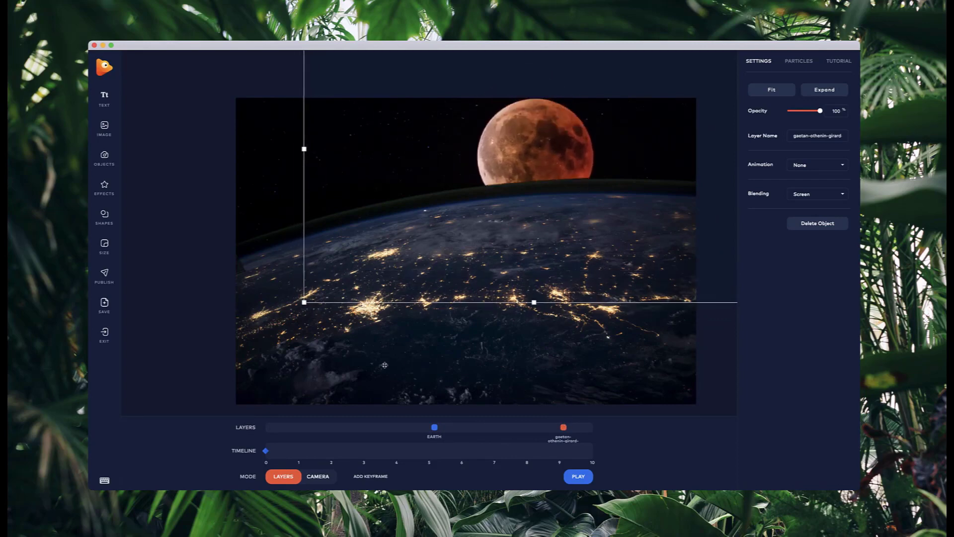
click(415, 349)
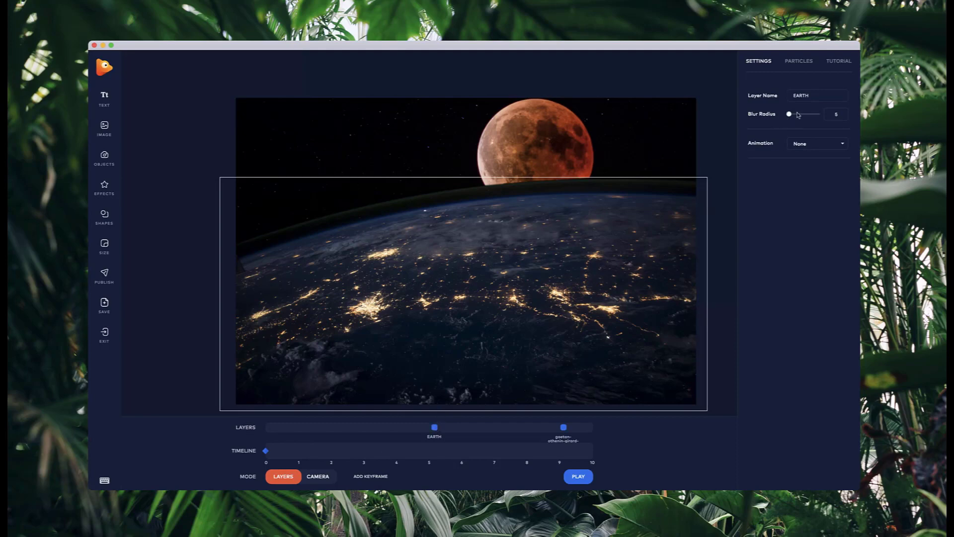
- Raise the EARTH layer's Blur Radius to 80
drag(801, 118, 810, 115)
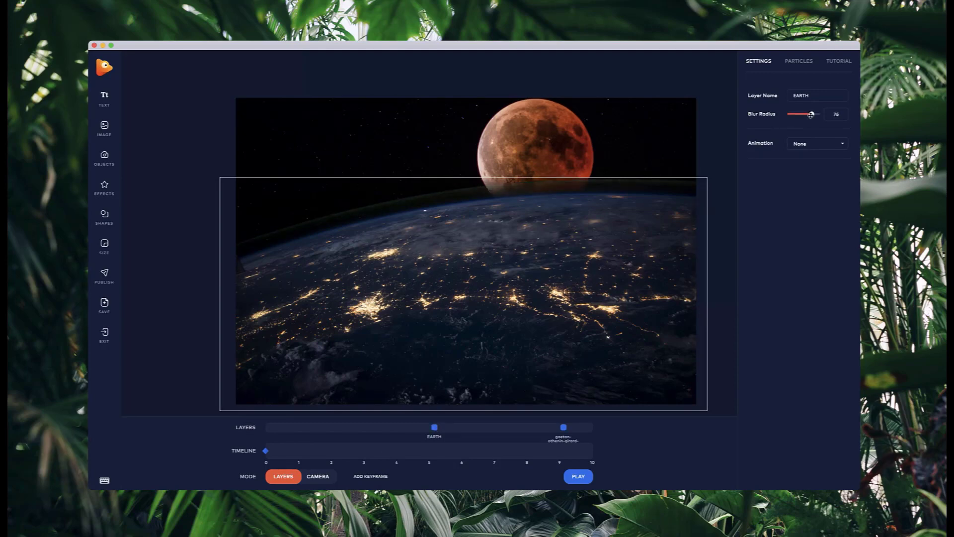
click(551, 161)
click(580, 324)
- Shrink the moon, place it top-centre, and shift its layer to about depth 8
click(630, 123)
mouse_move(630, 123)
mouse_down()
mouse_move(568, 85)
mouse_move(605, 66)
mouse_up()
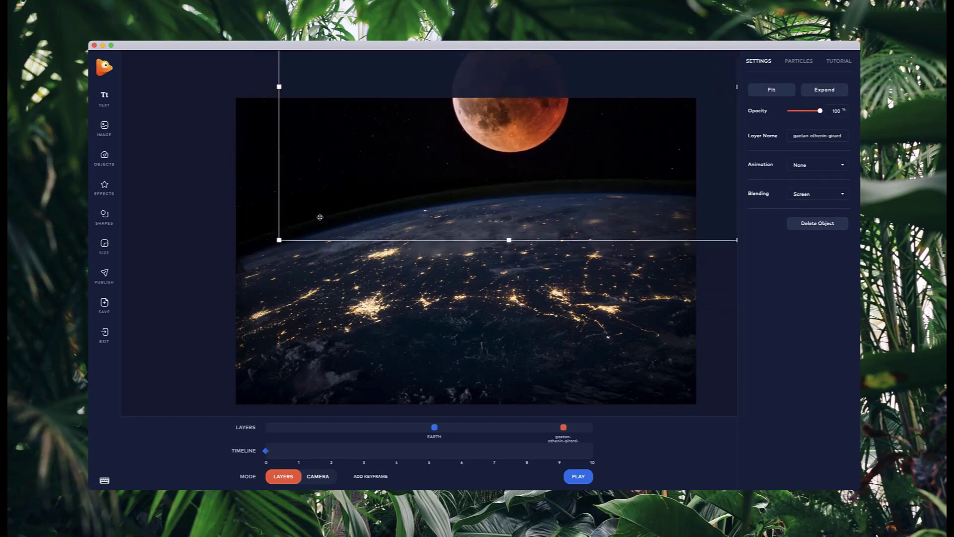
drag(280, 242, 347, 212)
drag(595, 74, 513, 151)
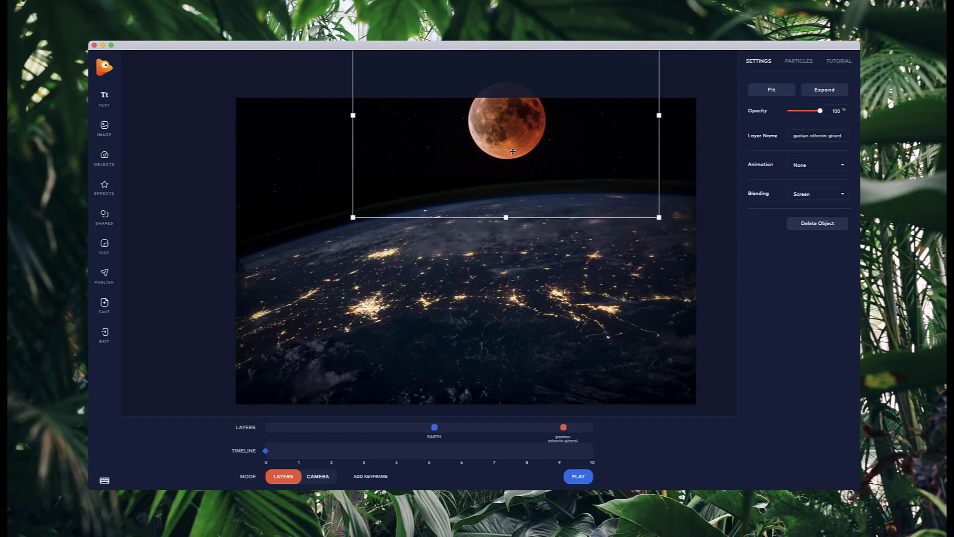
drag(563, 430, 539, 436)
click(104, 157)
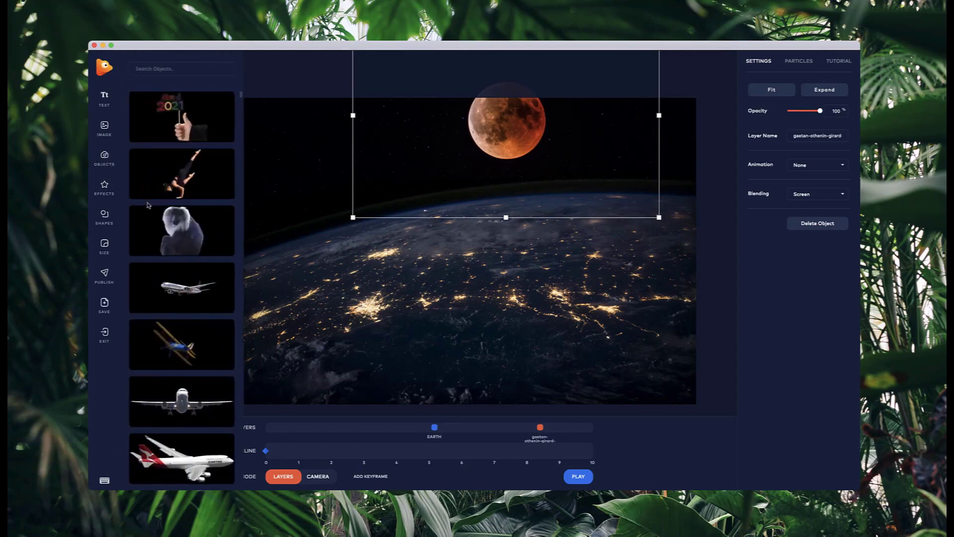
- Search the objects library for people and add the red-hooded astronaut, scaled down
click(164, 71)
text(people)
drag(241, 106, 229, 405)
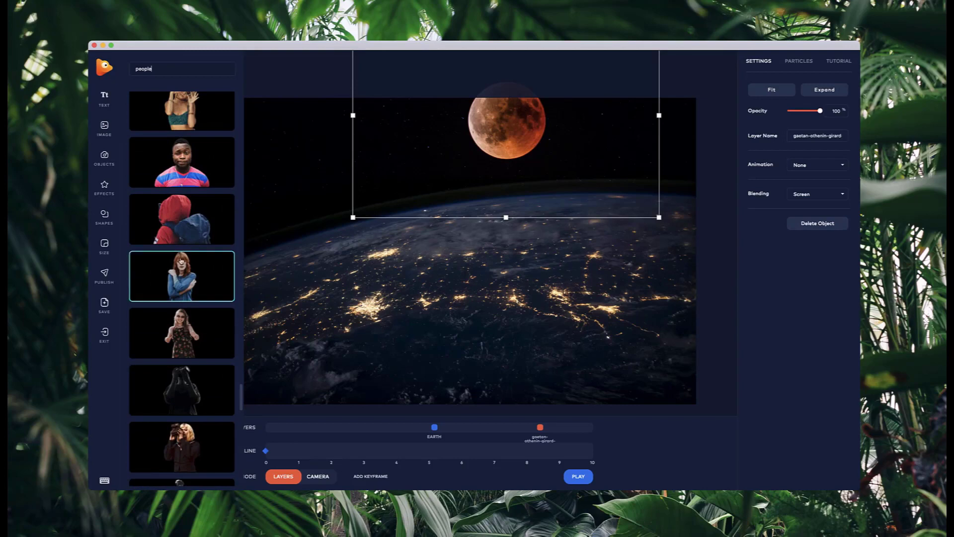
click(178, 232)
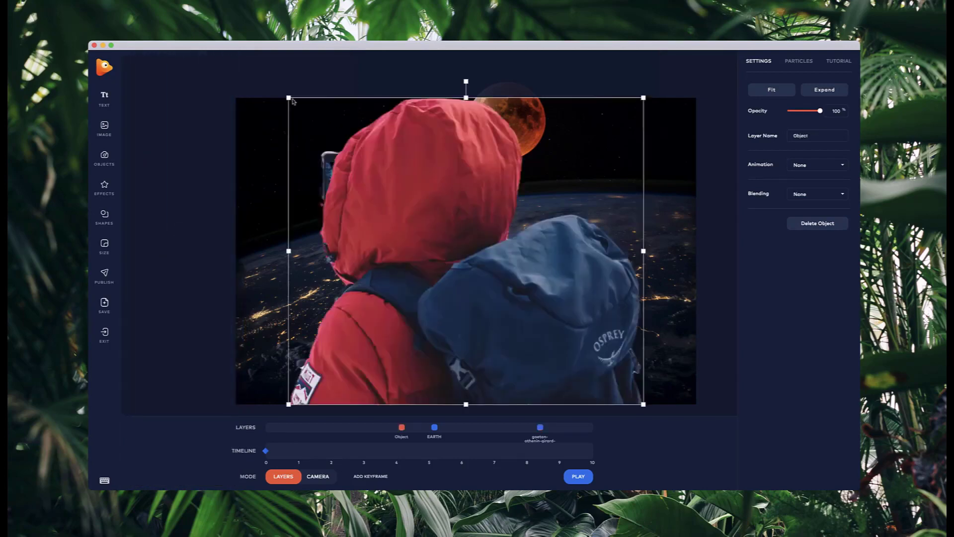
drag(289, 98, 520, 297)
- Rename the layer person, place it bottom-right, enlarge it, and move its depth forward
double_click(805, 134)
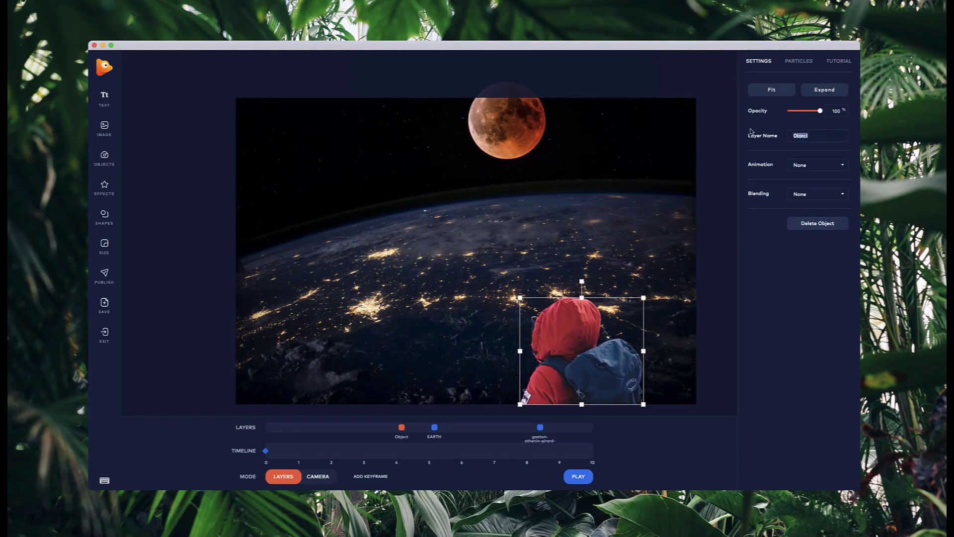
text(person)
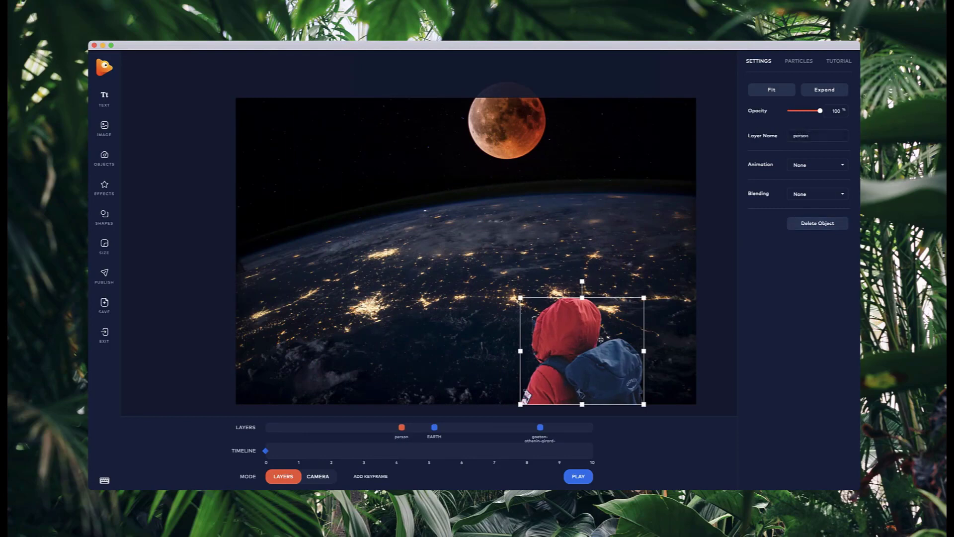
drag(592, 339, 662, 342)
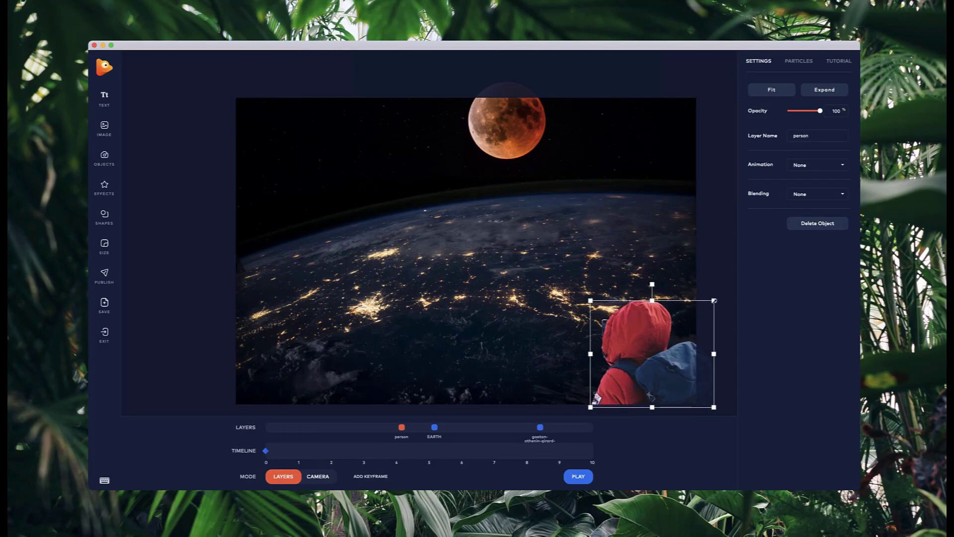
drag(714, 300, 731, 284)
drag(684, 371, 680, 371)
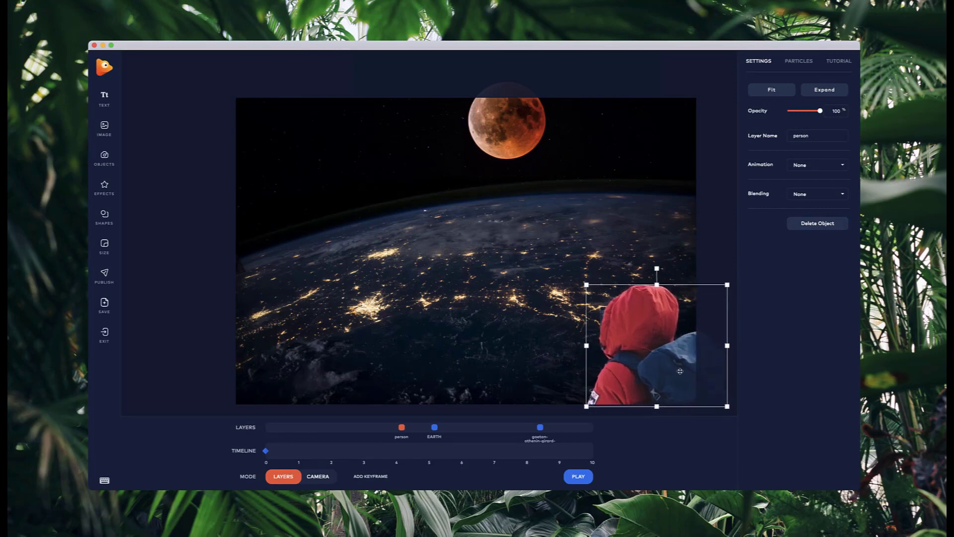
drag(402, 429, 332, 434)
click(103, 102)
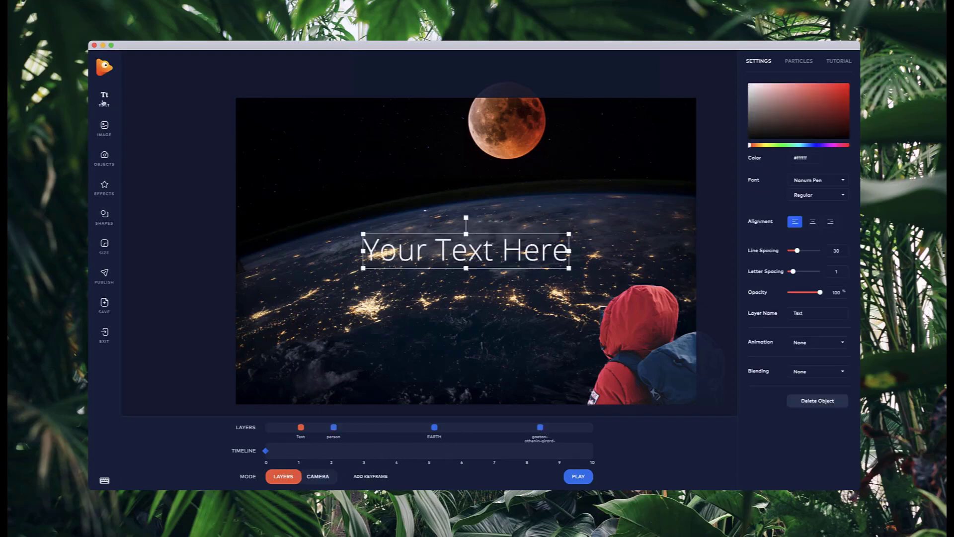
- Replace the placeholder with PHOTOVIBRANCE and set the font to Oswald
triple_click(500, 260)
text(PH)
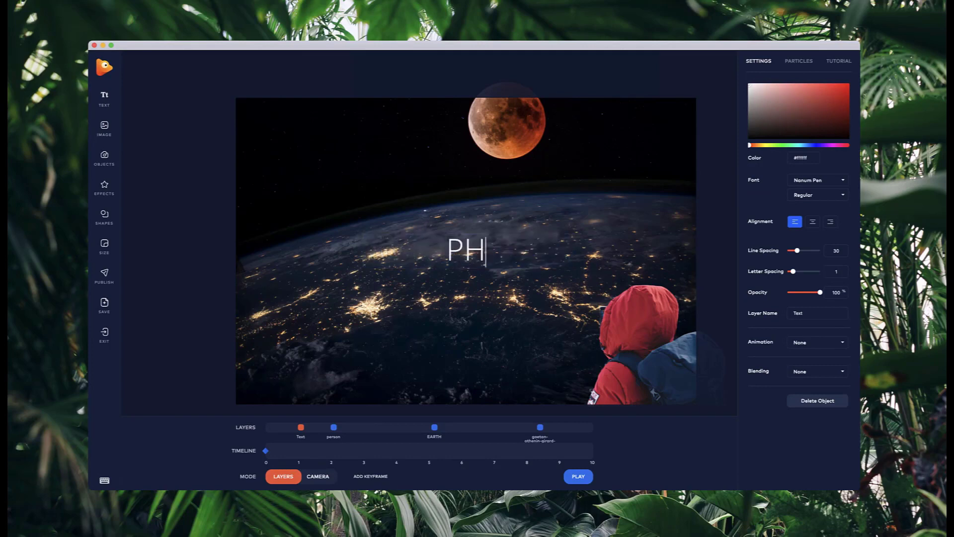
text(OTOV)
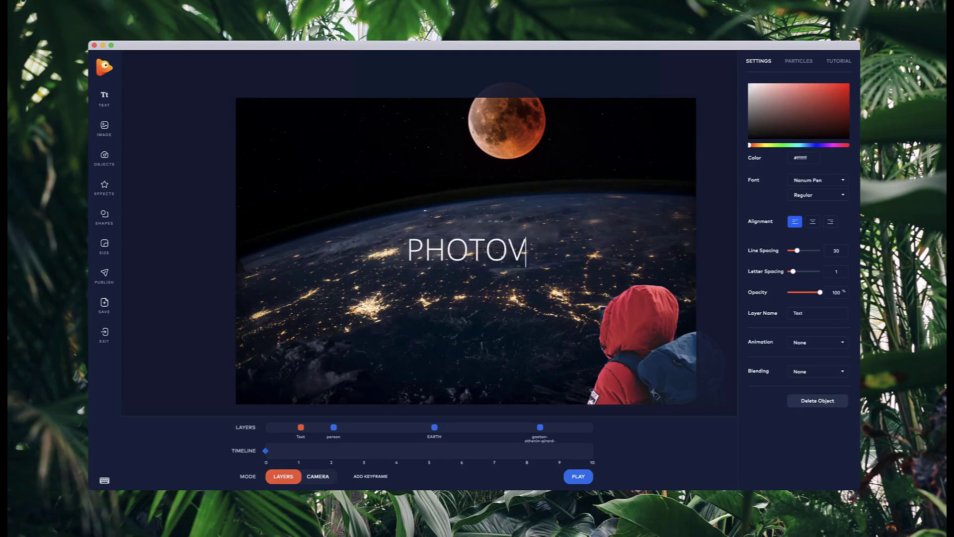
text(IBRANCE)
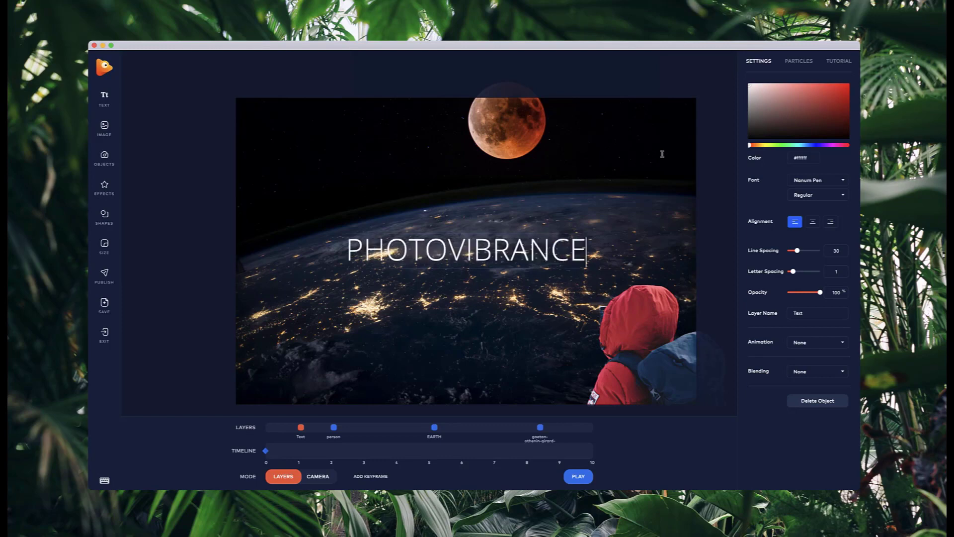
click(820, 180)
click(816, 200)
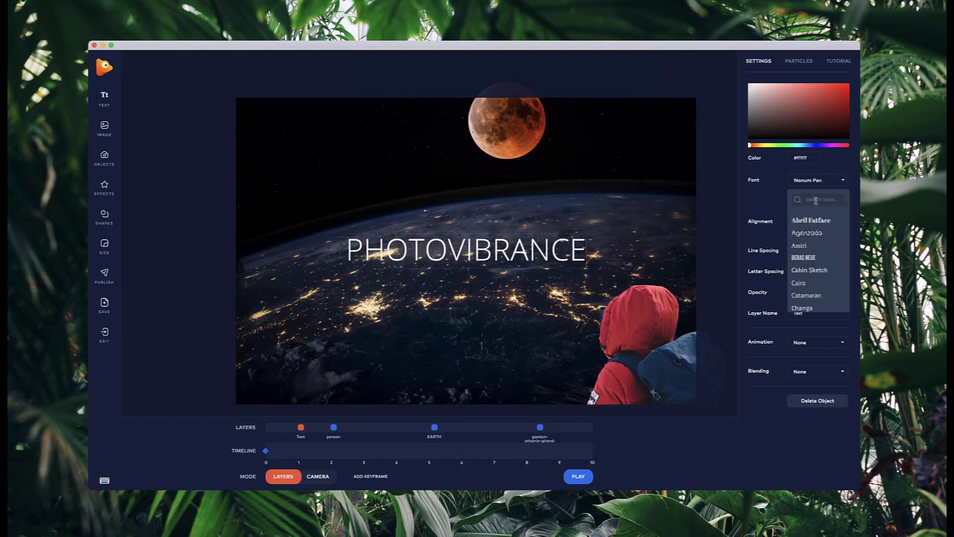
text(os)
key(Down)
key(Down)
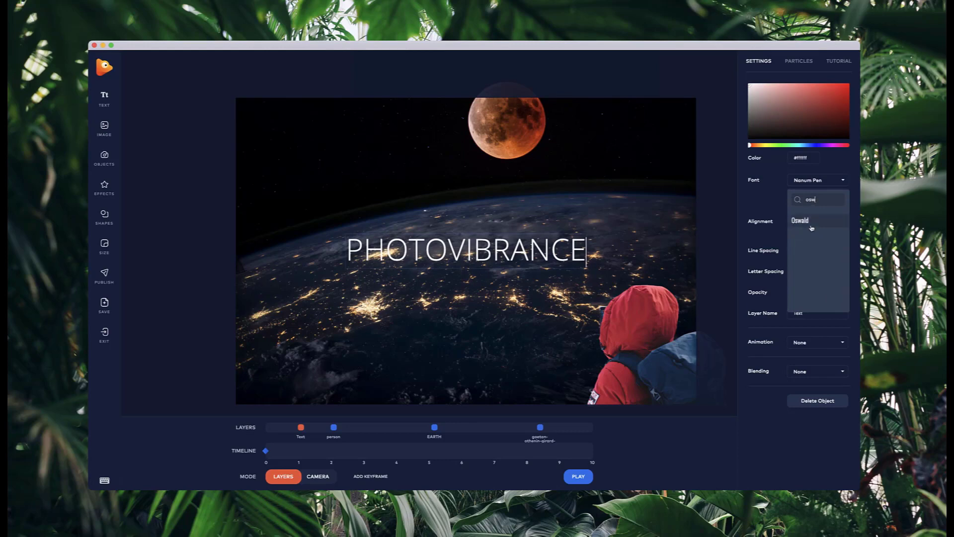
key(Return)
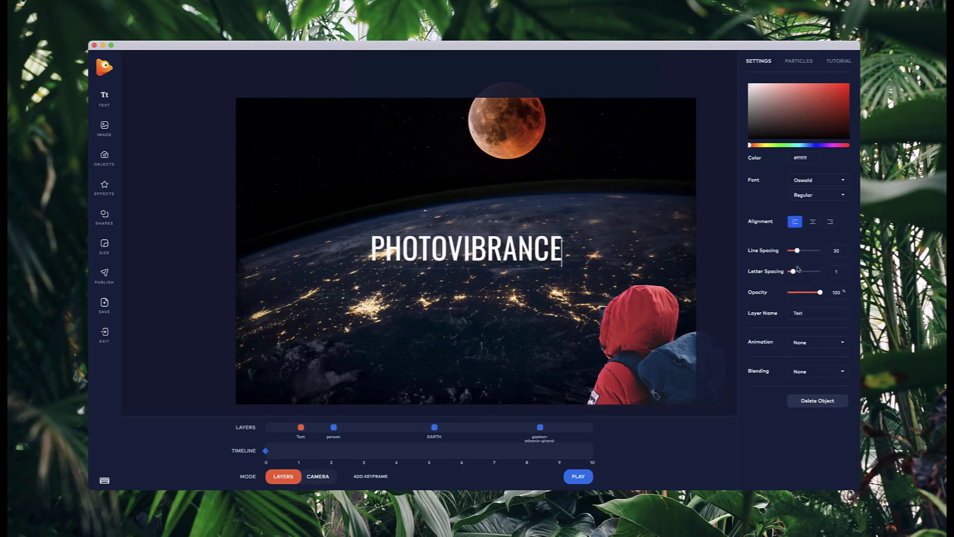
- Set letter spacing to 34 and shrink the title into the upper-left sky
drag(793, 270, 802, 271)
click(705, 220)
click(622, 271)
drag(625, 271, 395, 164)
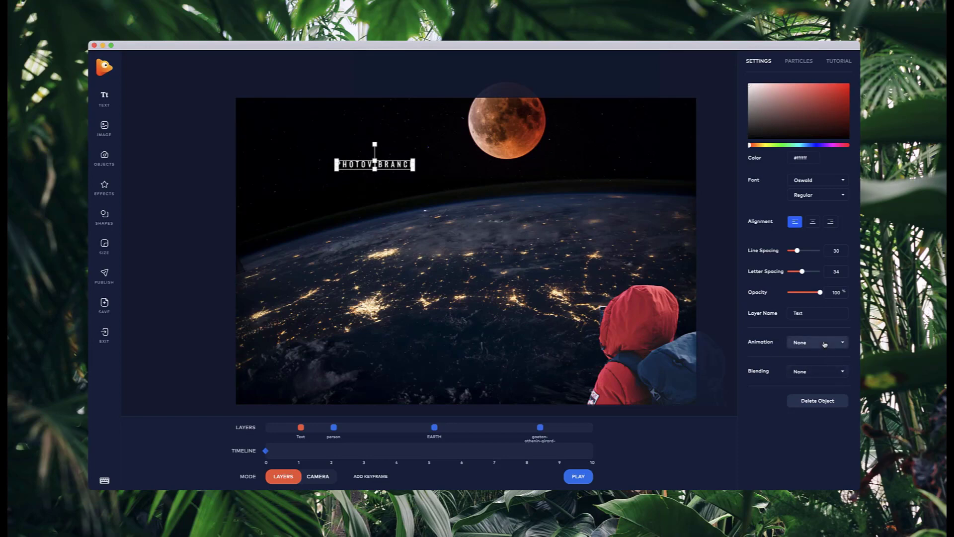
click(825, 344)
- Make the title fade in over 2.4 s after a 3 s delay, nudging it slightly up-left
click(815, 413)
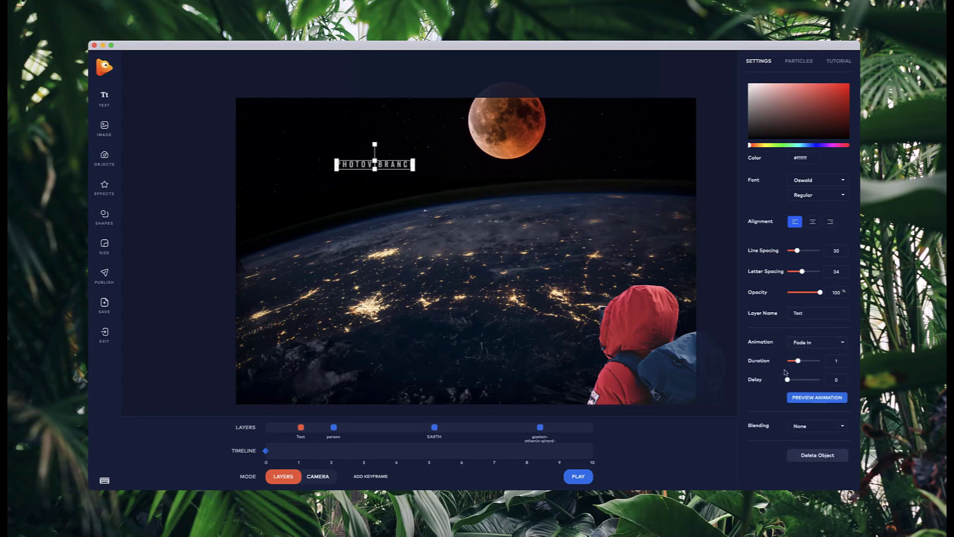
drag(799, 361, 829, 382)
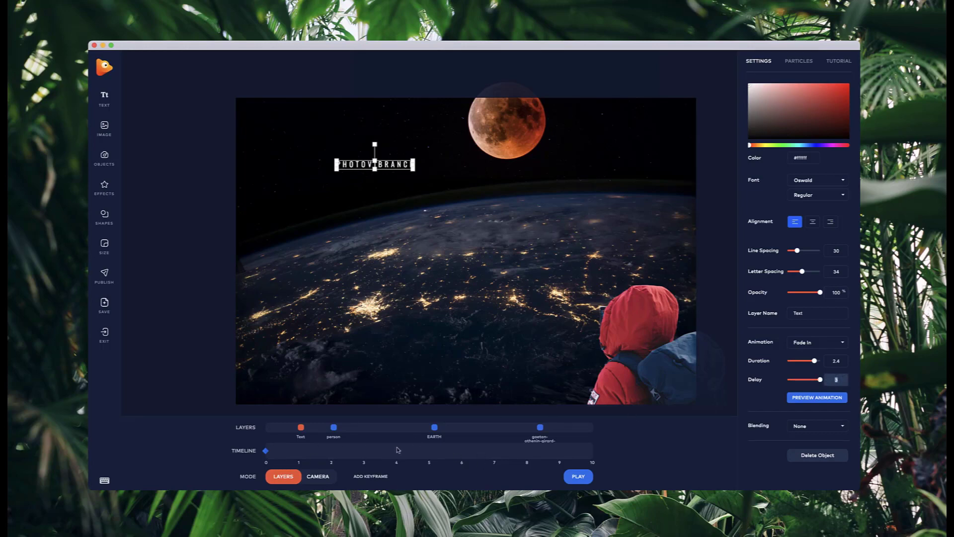
drag(407, 166, 395, 160)
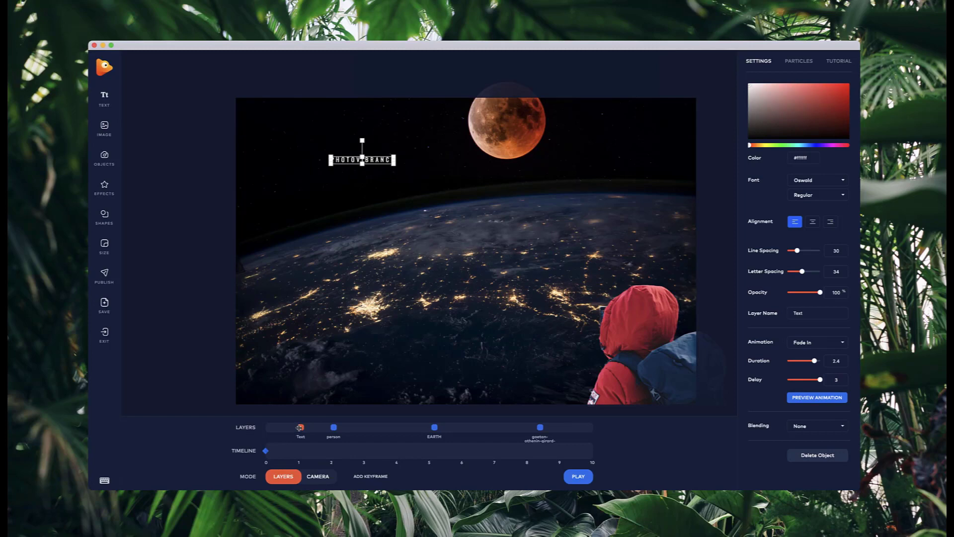
- Move the title's layer past the moon in the layer order and shift the moon left
drag(302, 427, 496, 428)
mouse_move(497, 430)
mouse_down()
mouse_move(528, 429)
mouse_move(512, 429)
mouse_up()
mouse_move(512, 427)
mouse_down()
mouse_move(550, 427)
mouse_move(522, 427)
mouse_up()
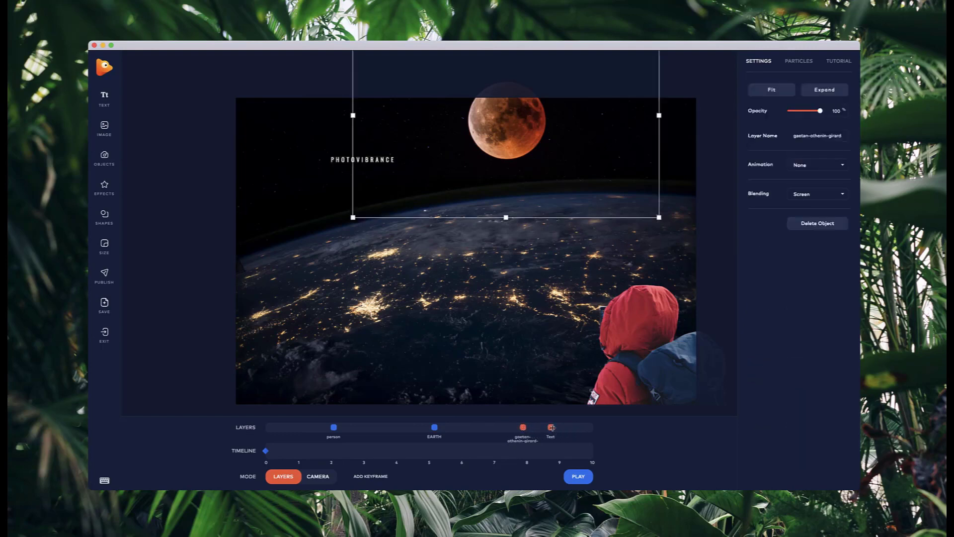
drag(505, 124, 463, 113)
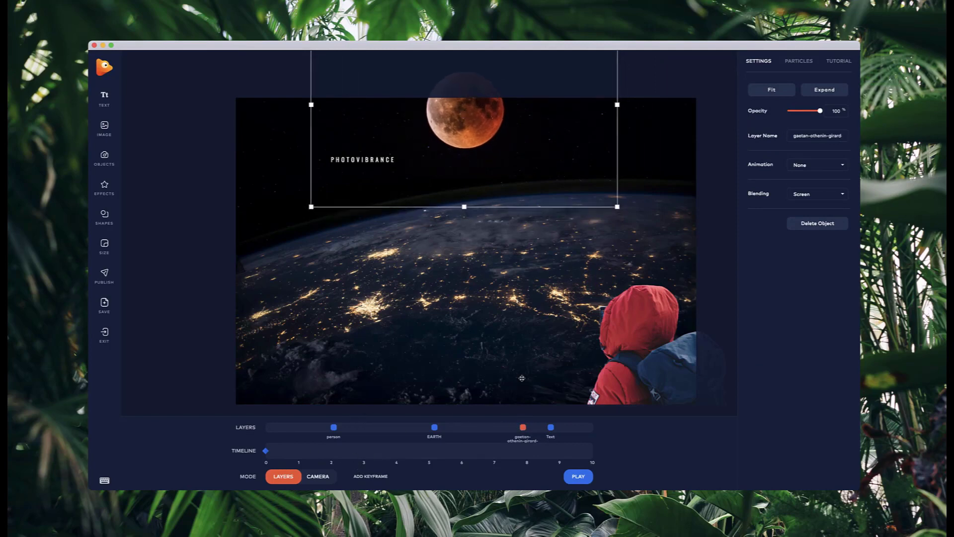
- Add a camera keyframe at about 7 s and zoom the camera in to about 20
click(328, 478)
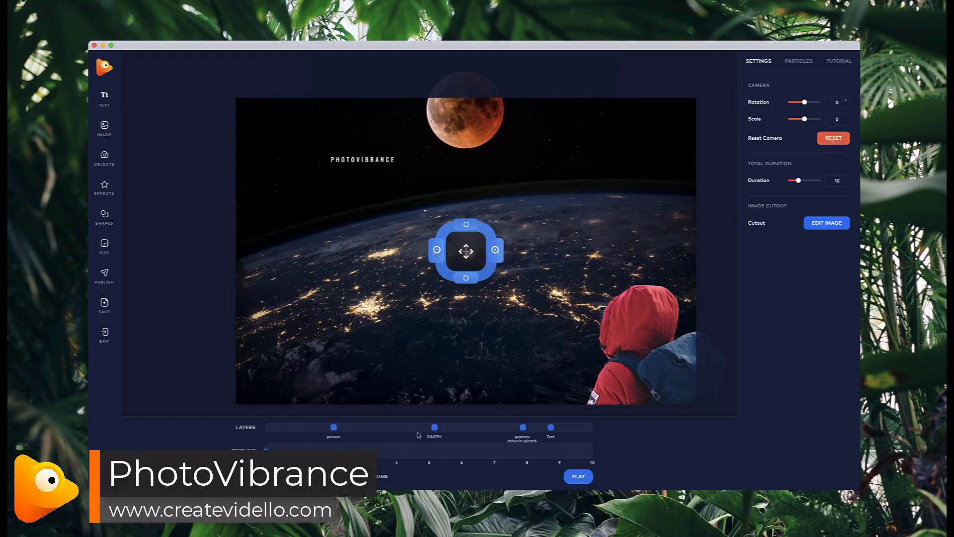
click(331, 449)
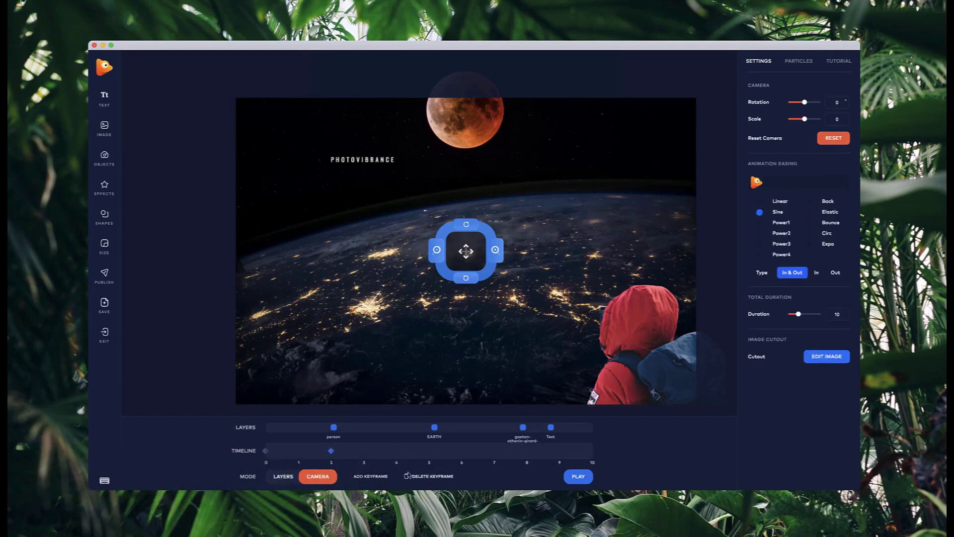
drag(332, 452, 494, 462)
click(496, 250)
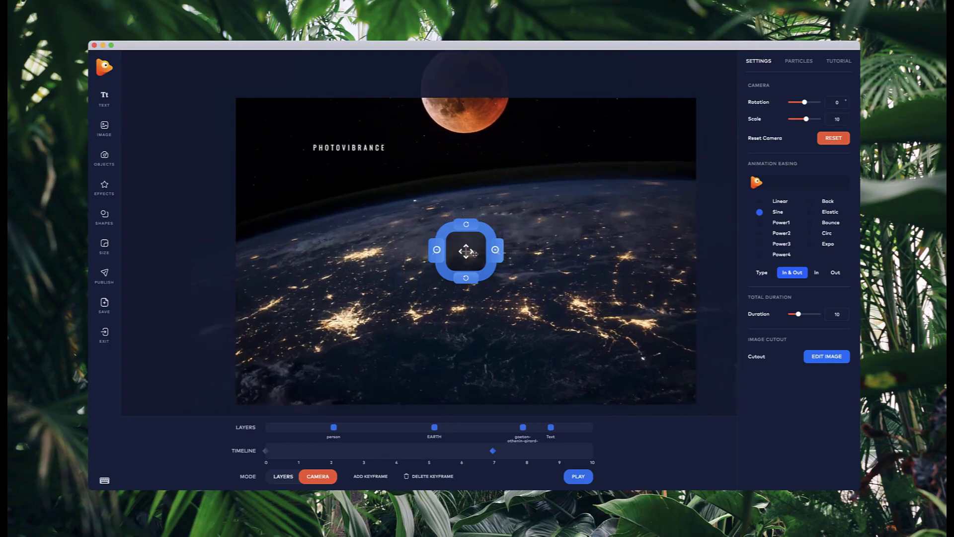
drag(475, 254, 444, 217)
click(465, 212)
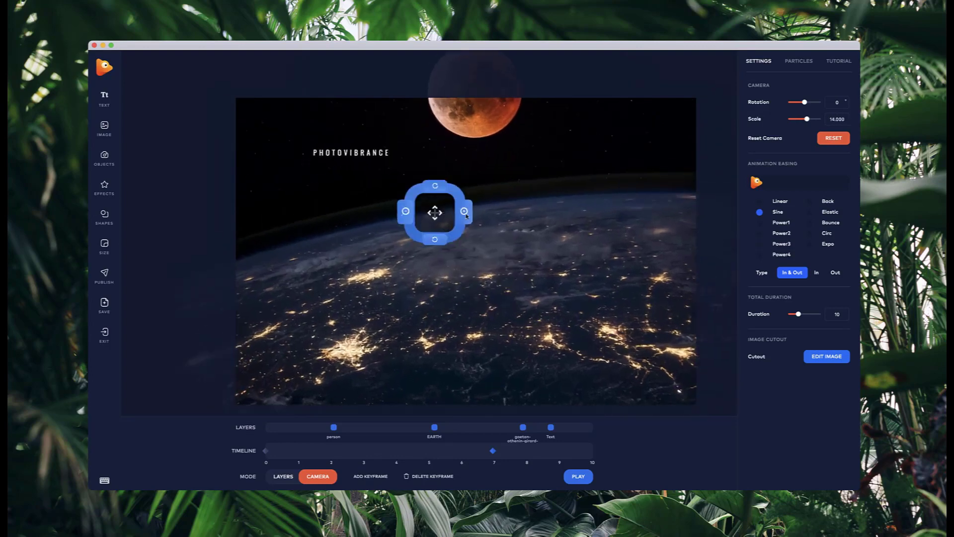
drag(809, 119, 807, 119)
- Zoom and pan the camera deep into the sky so the PHOTOVIBRANCE title is framed
drag(433, 211, 216, 90)
click(376, 132)
click(377, 133)
click(333, 108)
click(334, 107)
scroll(290, 164, down, 3)
click(280, 84)
click(256, 90)
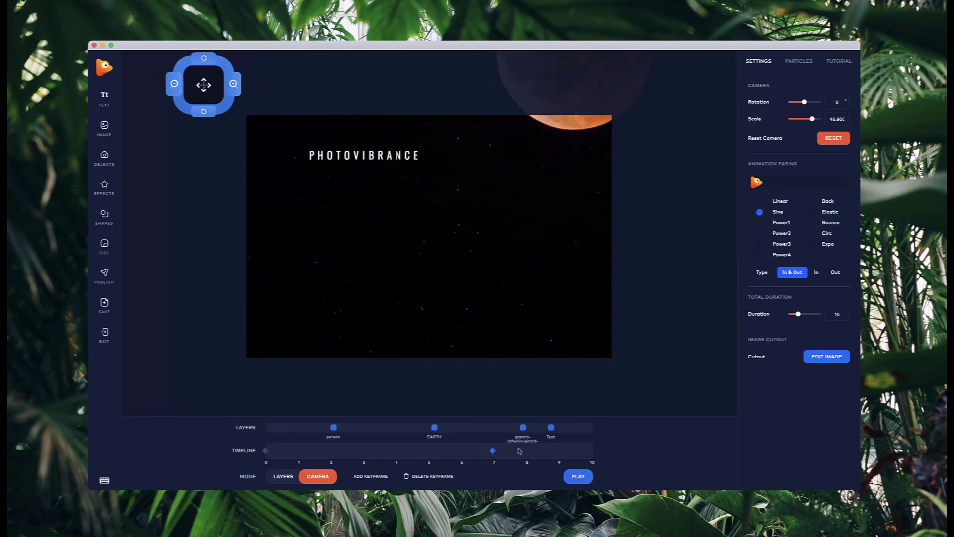
click(282, 476)
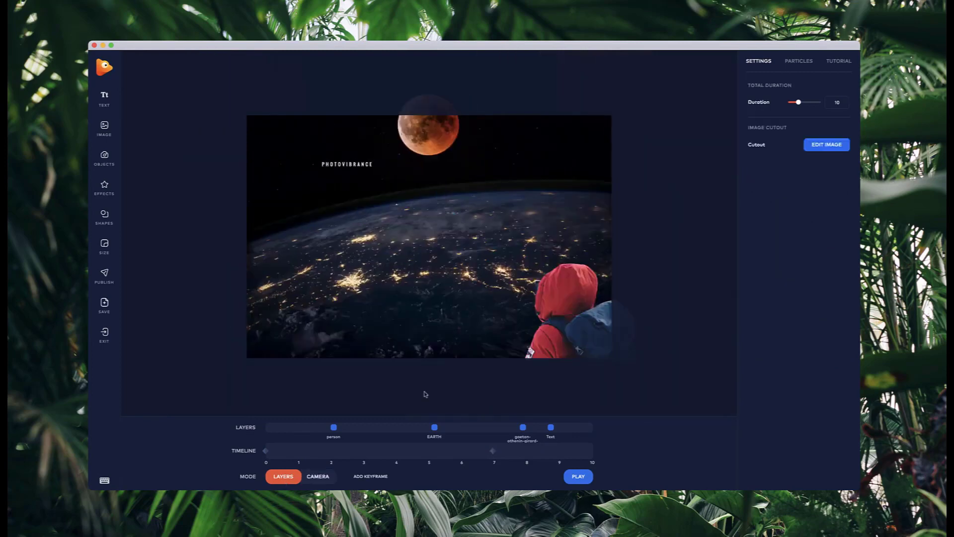
- Nudge the title down-right, keeping its layer ordered after the moon
click(551, 427)
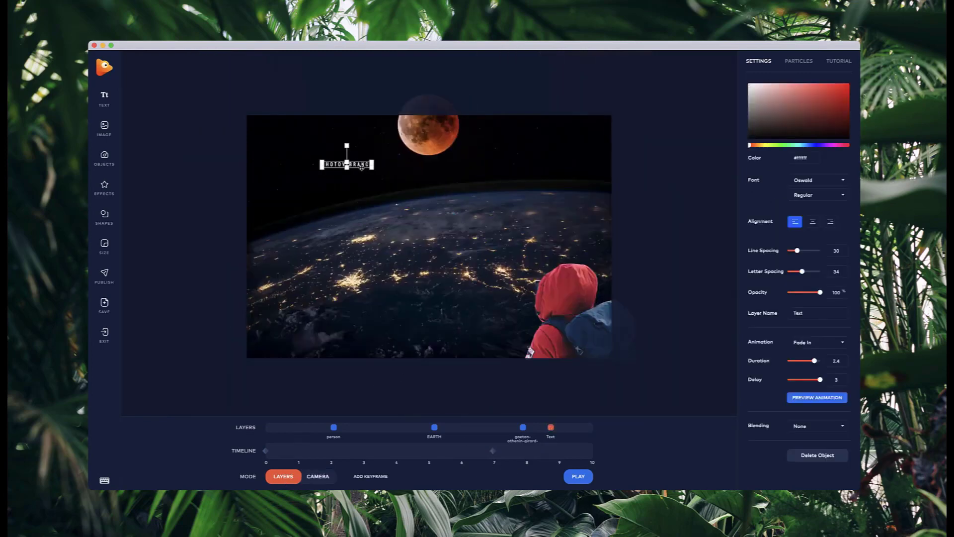
click(362, 167)
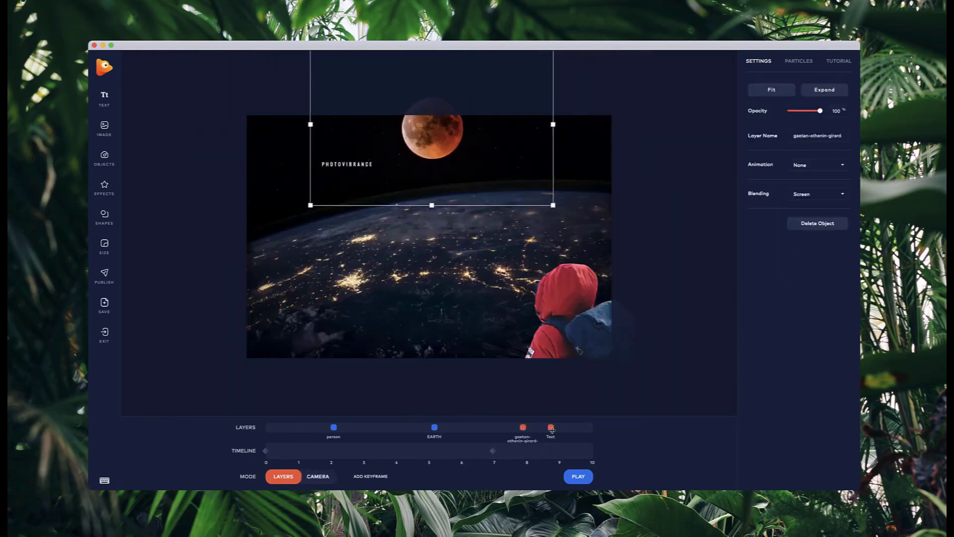
drag(551, 427, 504, 427)
drag(367, 165, 378, 177)
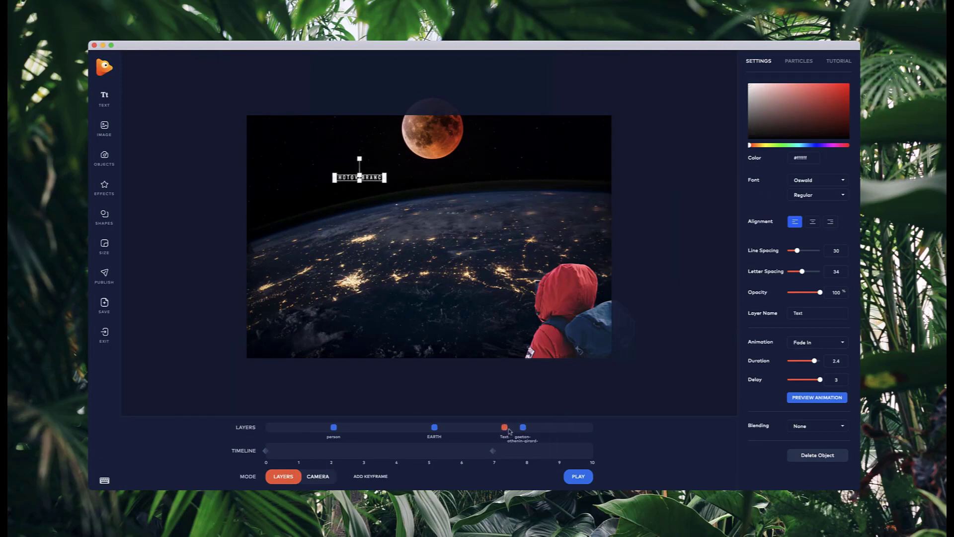
drag(504, 428, 568, 428)
- Reposition the title down-right and settle the moon back to the left
click(492, 450)
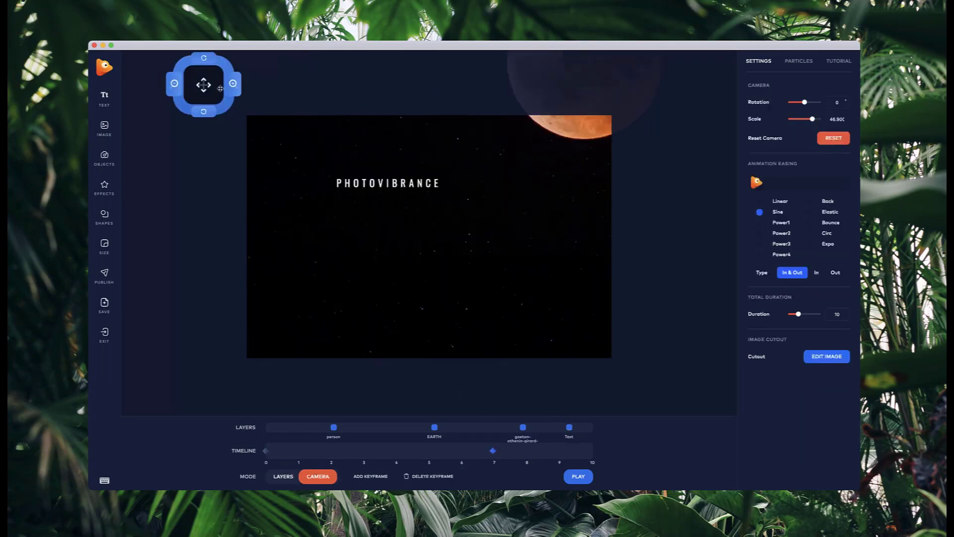
click(283, 476)
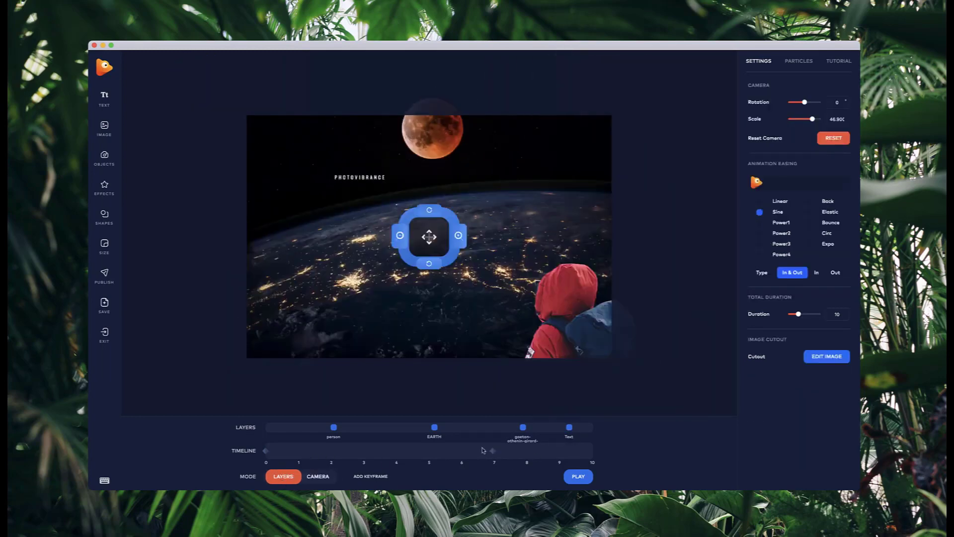
click(569, 428)
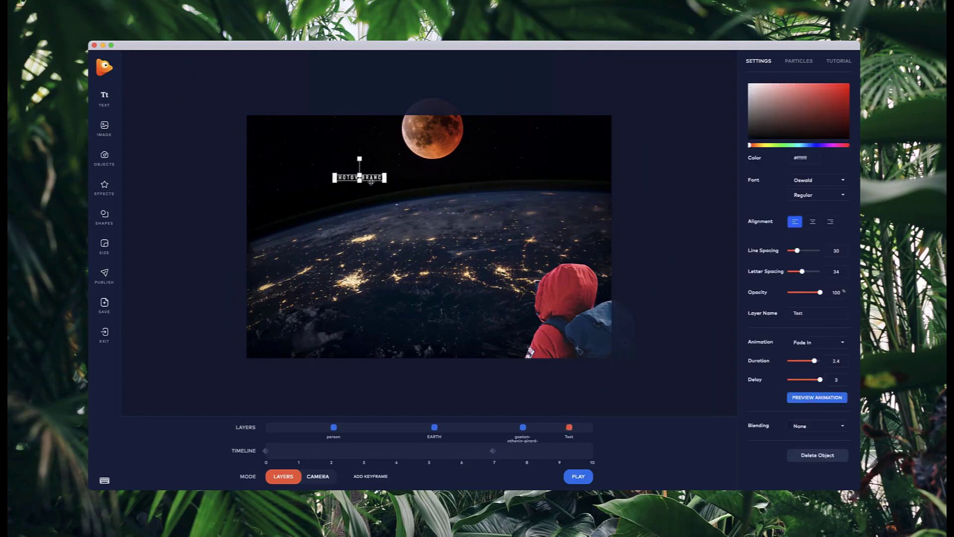
drag(370, 177, 414, 171)
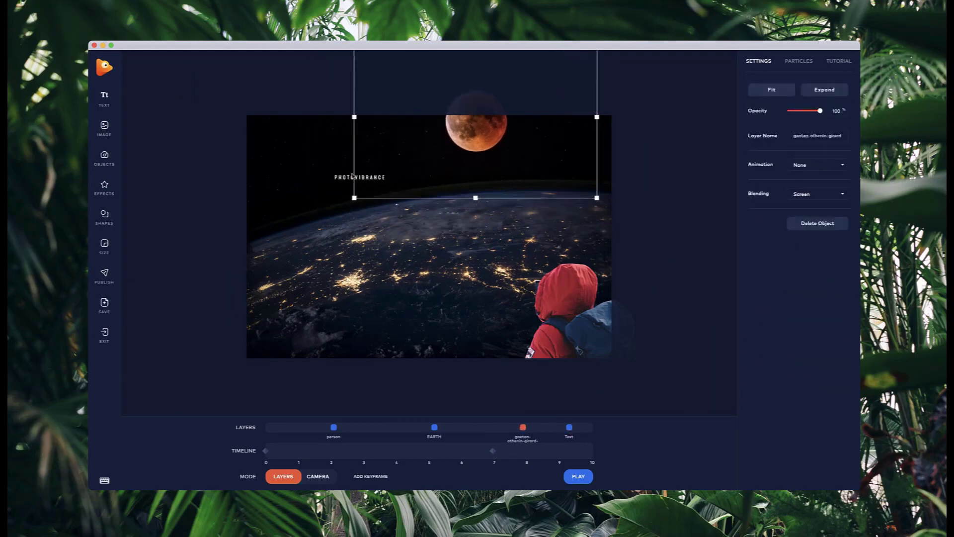
click(348, 177)
drag(347, 177, 366, 185)
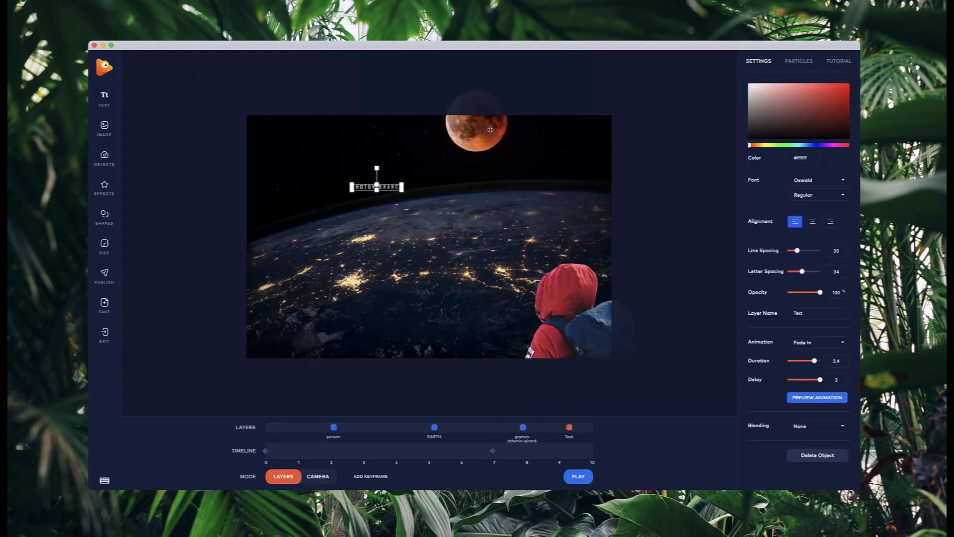
click(476, 132)
drag(476, 132, 431, 137)
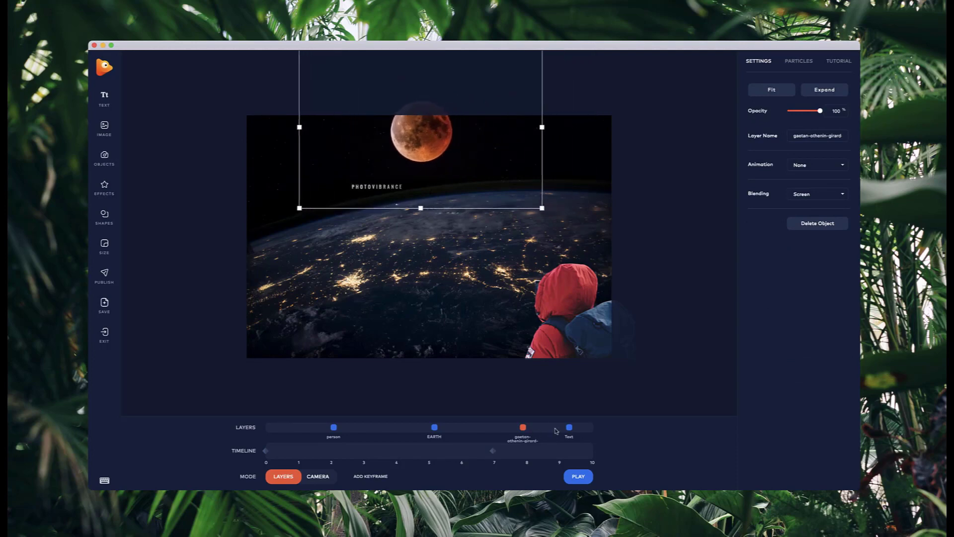
- Zoom the 7 s camera keyframe closer on the moon and title, to scale about 50.9
click(318, 476)
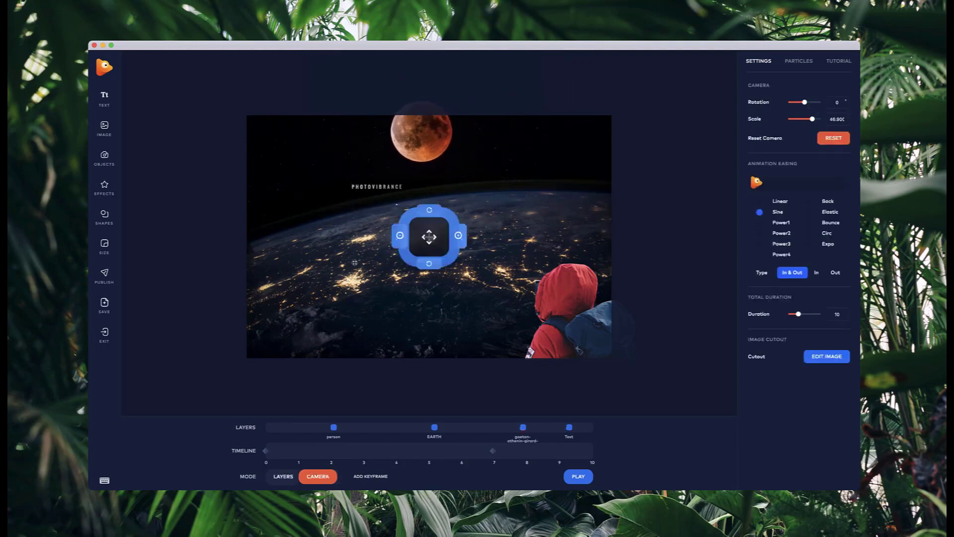
click(492, 450)
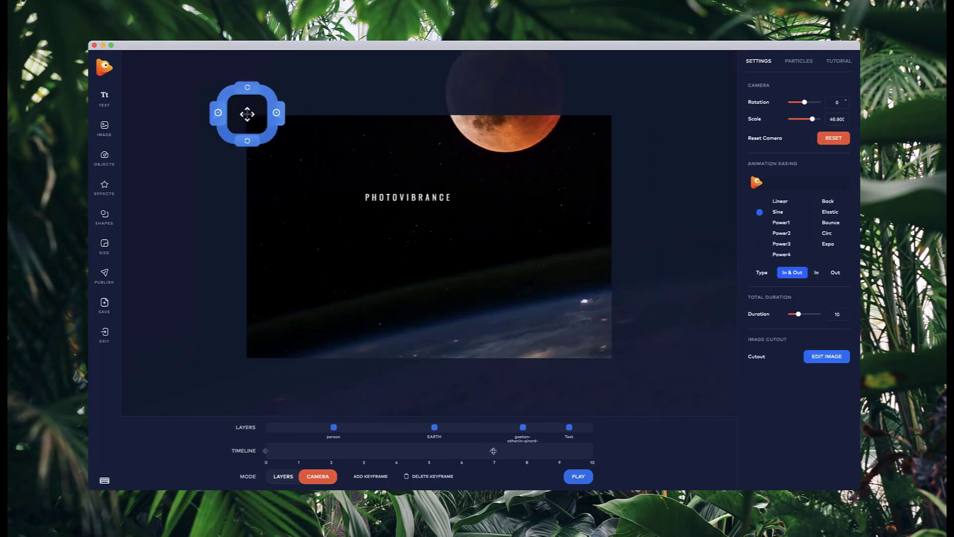
click(234, 84)
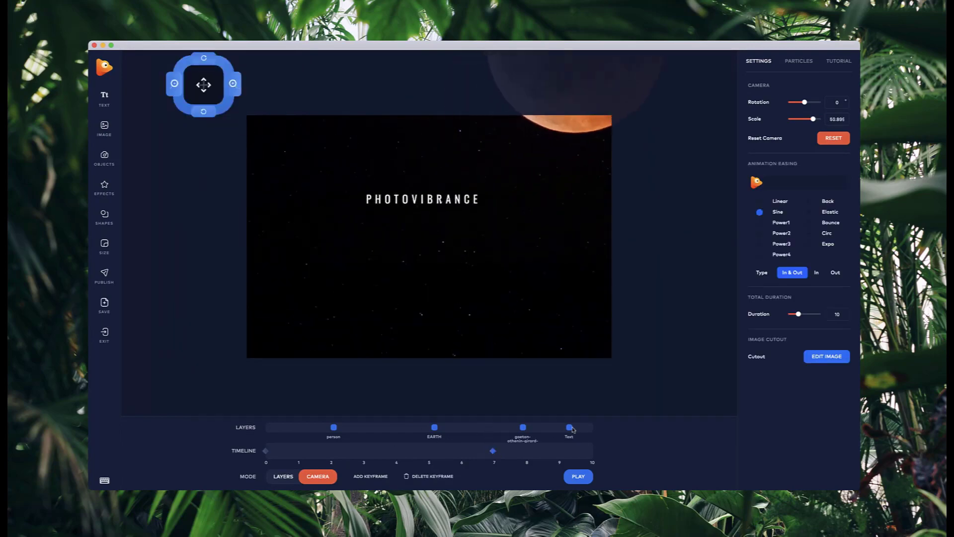
- Enlarge the PHOTOVIBRANCE title text
click(277, 475)
click(569, 426)
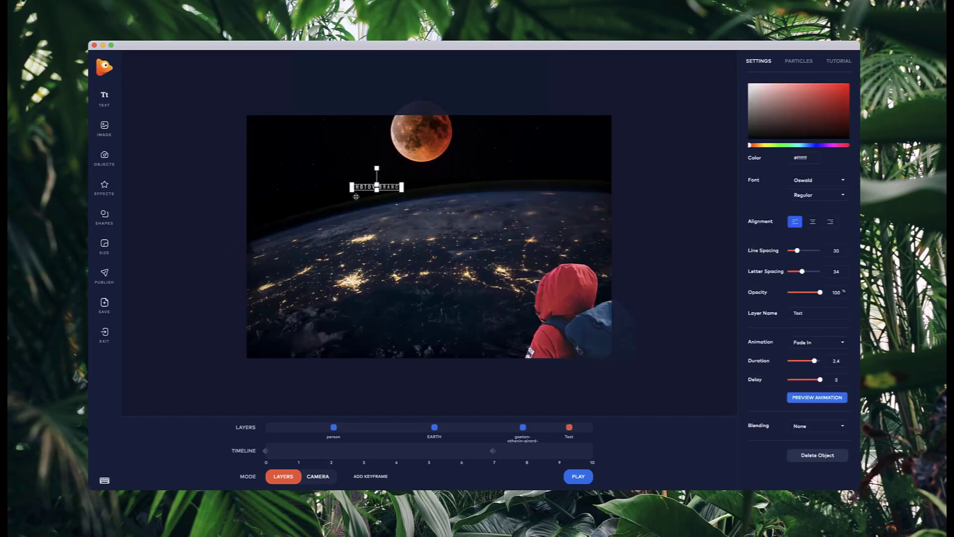
drag(351, 192, 328, 193)
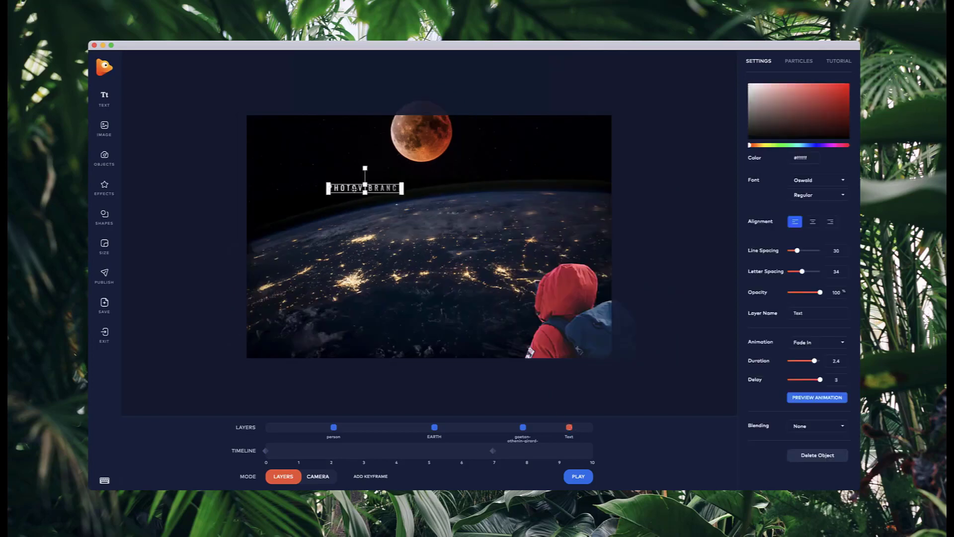
click(347, 186)
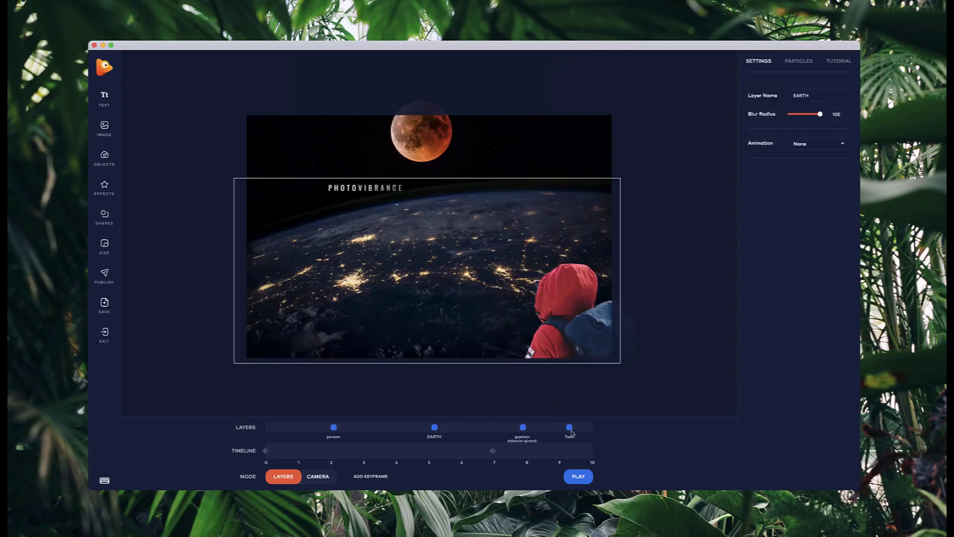
- Nudge the title slightly right and move the Text layer back along the layer order
click(364, 191)
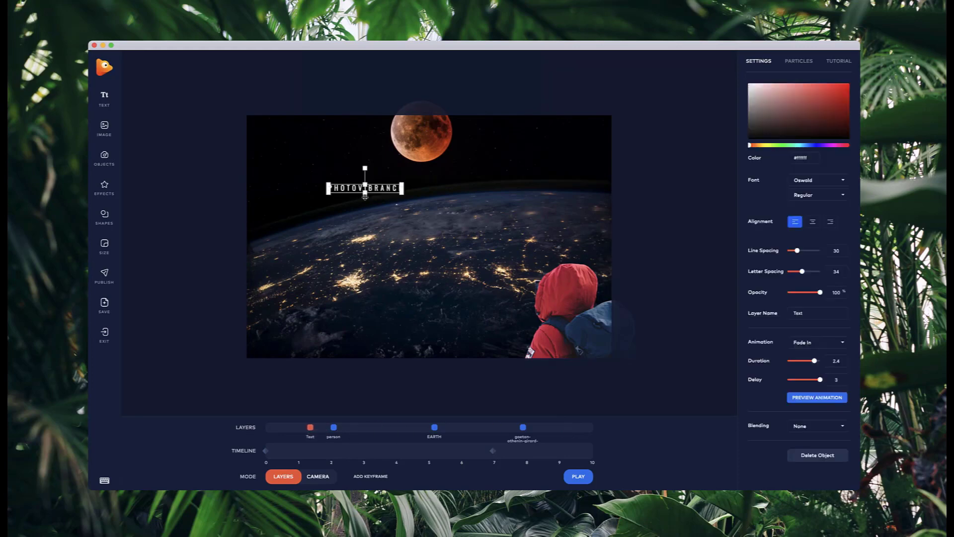
drag(371, 187, 376, 186)
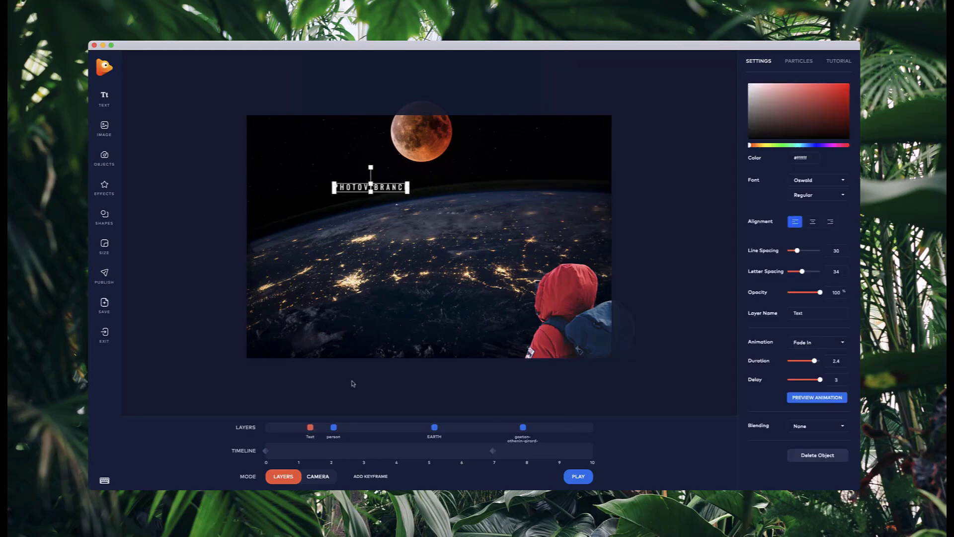
mouse_move(310, 427)
mouse_down()
mouse_move(582, 427)
mouse_move(571, 427)
mouse_up()
- Pan the 7 s camera keyframe to frame the title and moon, then check the opening shot
click(493, 451)
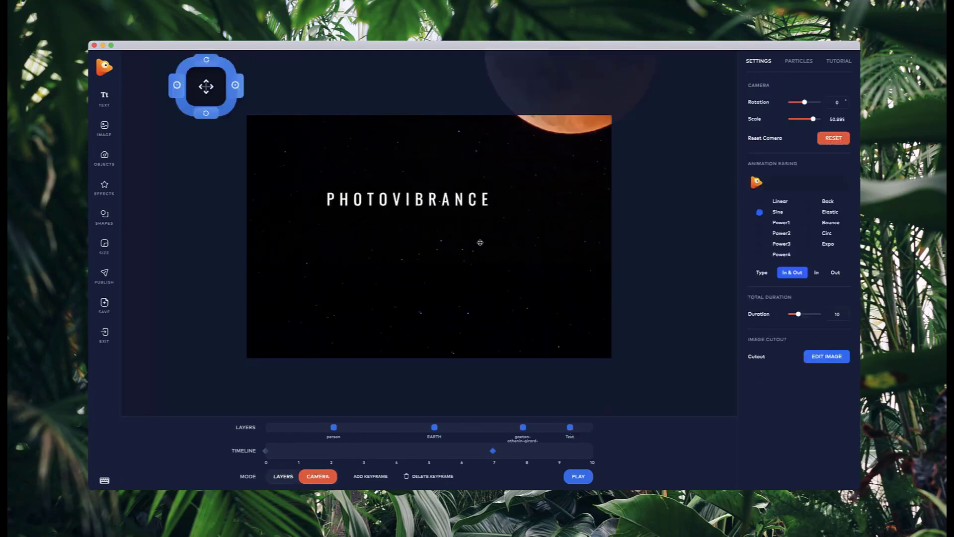
drag(202, 86, 176, 56)
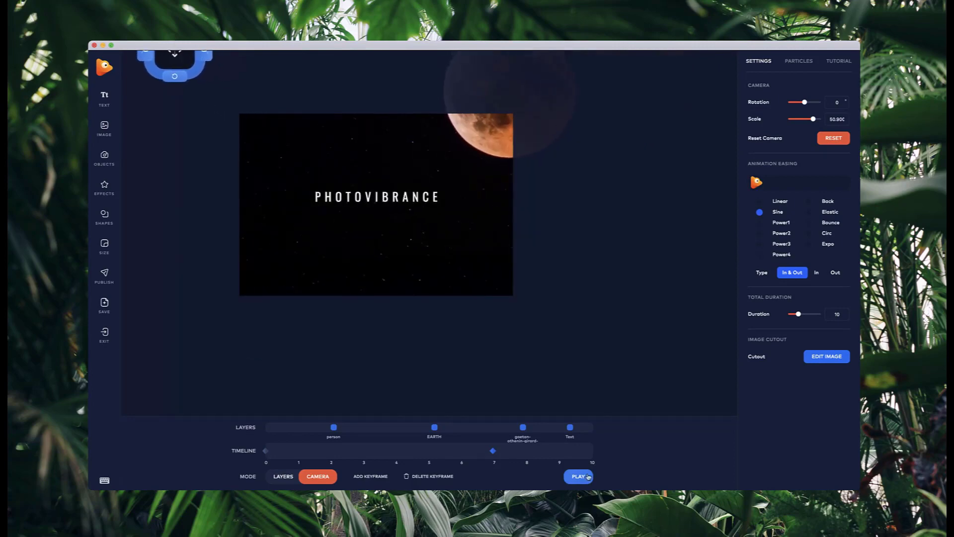
click(268, 449)
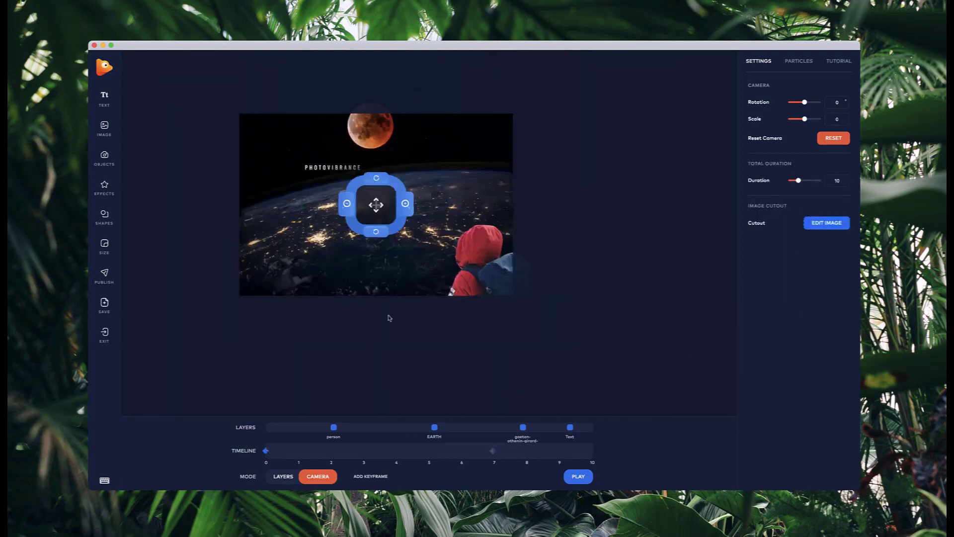
click(578, 476)
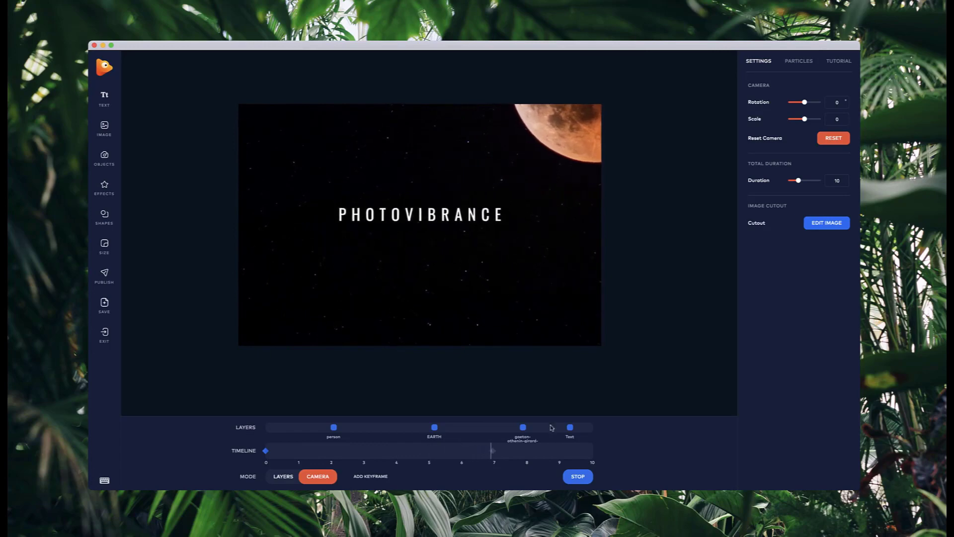
click(578, 476)
click(573, 138)
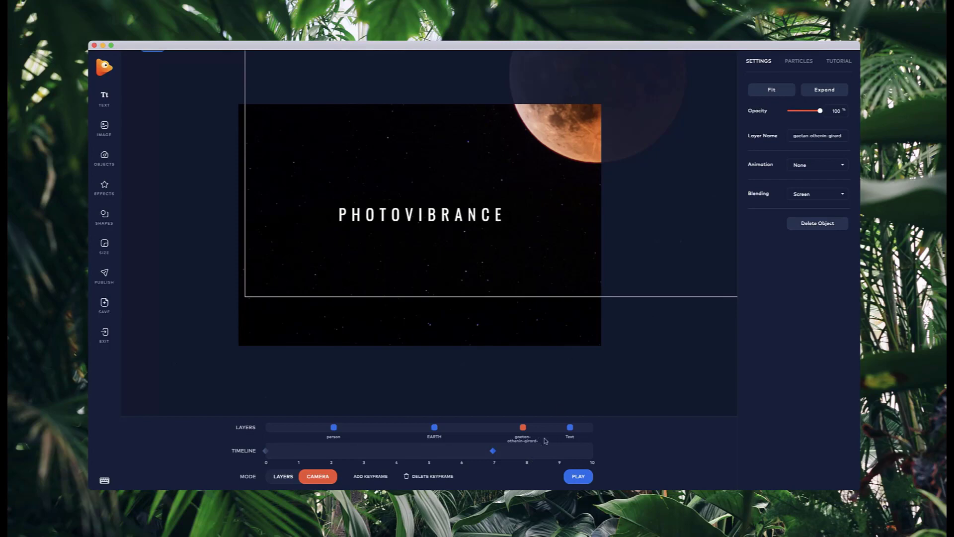
- Turn on particles using the white glowing swatch
click(800, 62)
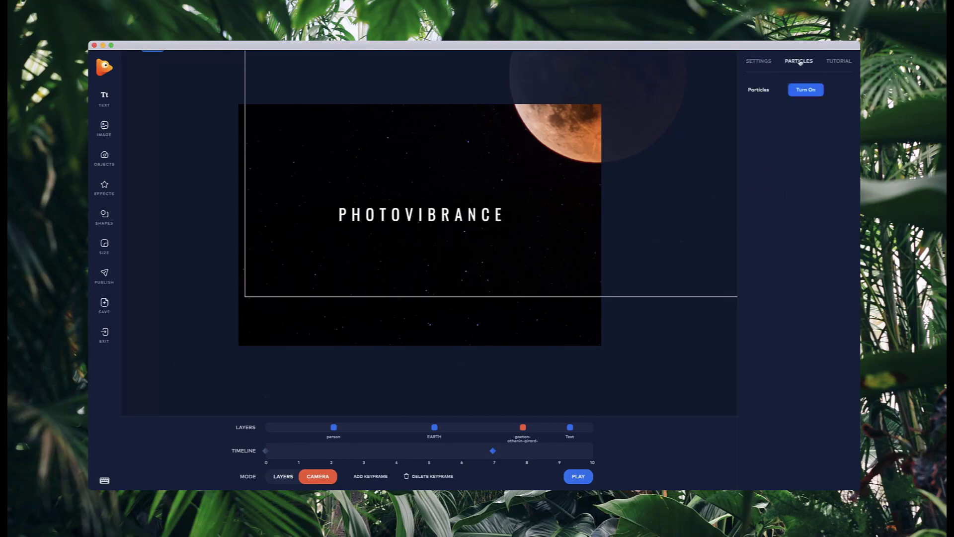
click(296, 474)
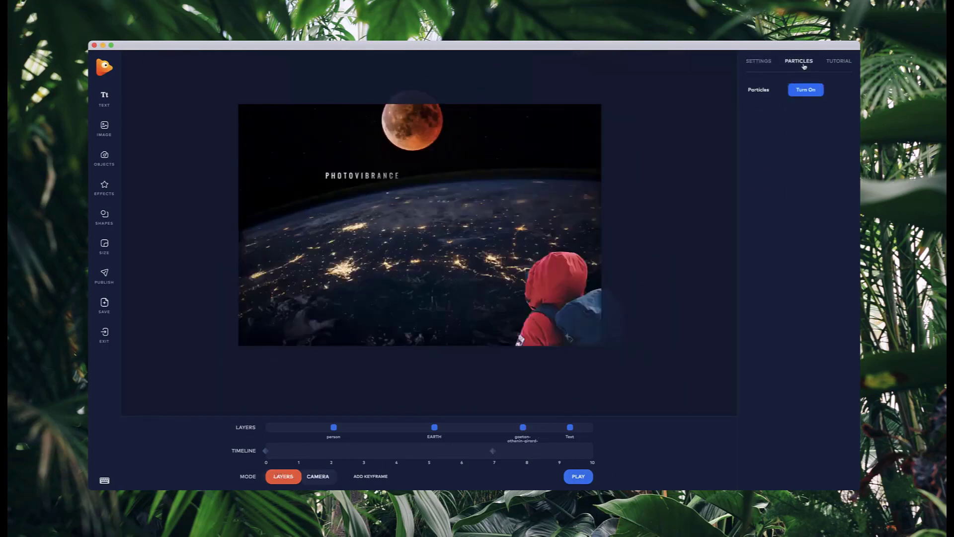
click(805, 89)
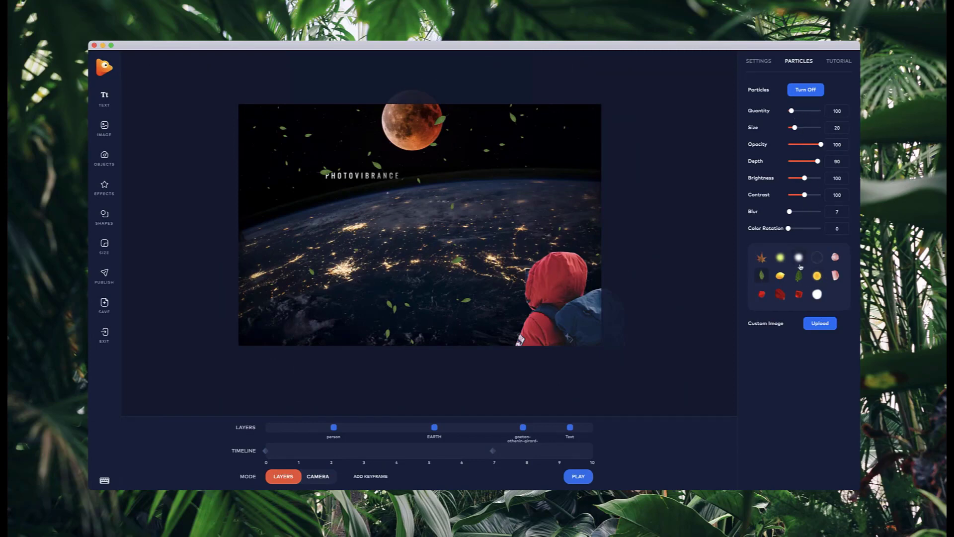
click(799, 259)
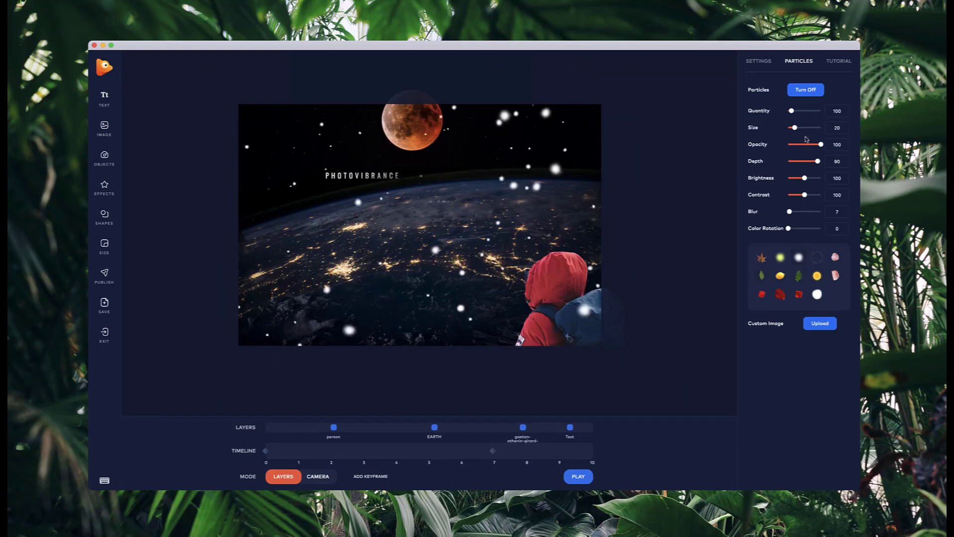
- Set the particles to size 3, opacity 64 and depth 100, with quantity 50
drag(794, 127, 789, 127)
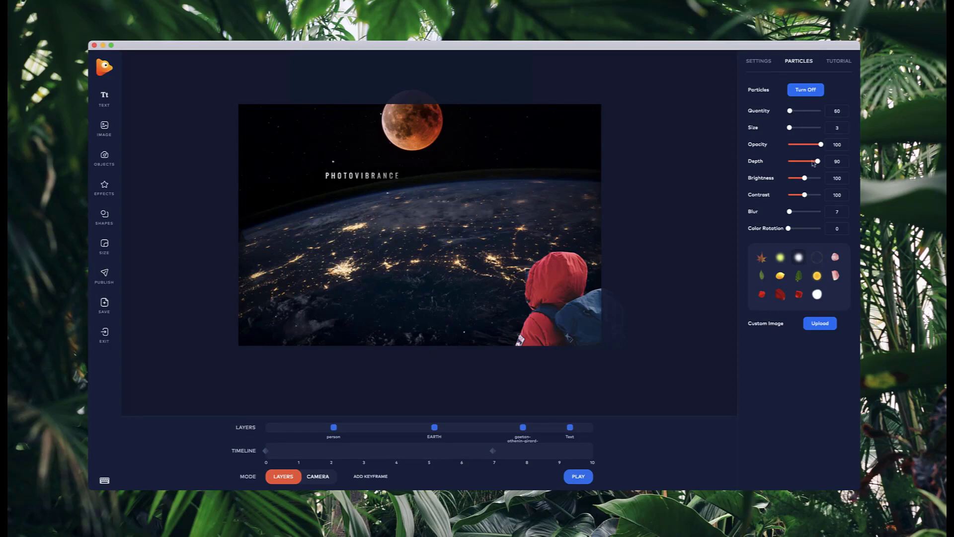
drag(821, 144, 820, 144)
drag(817, 162, 806, 144)
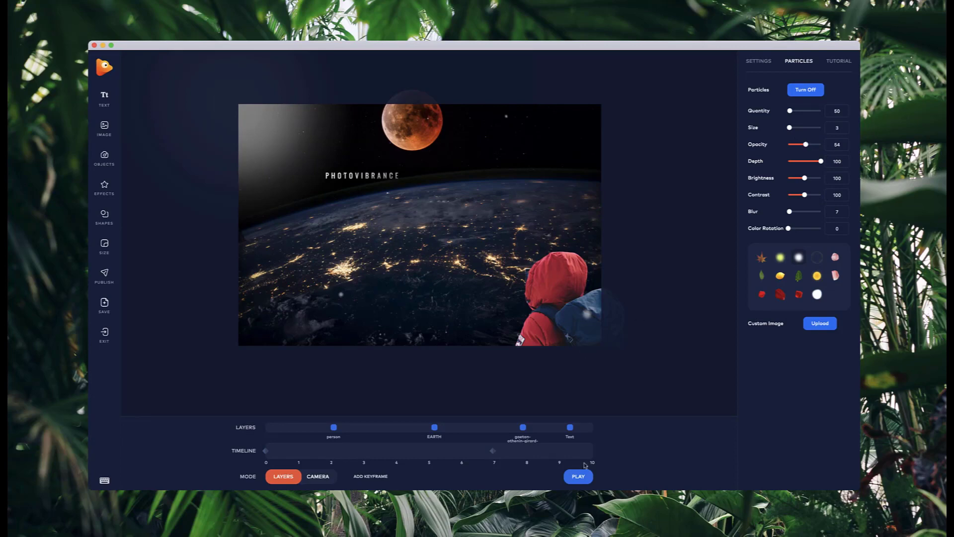
click(577, 478)
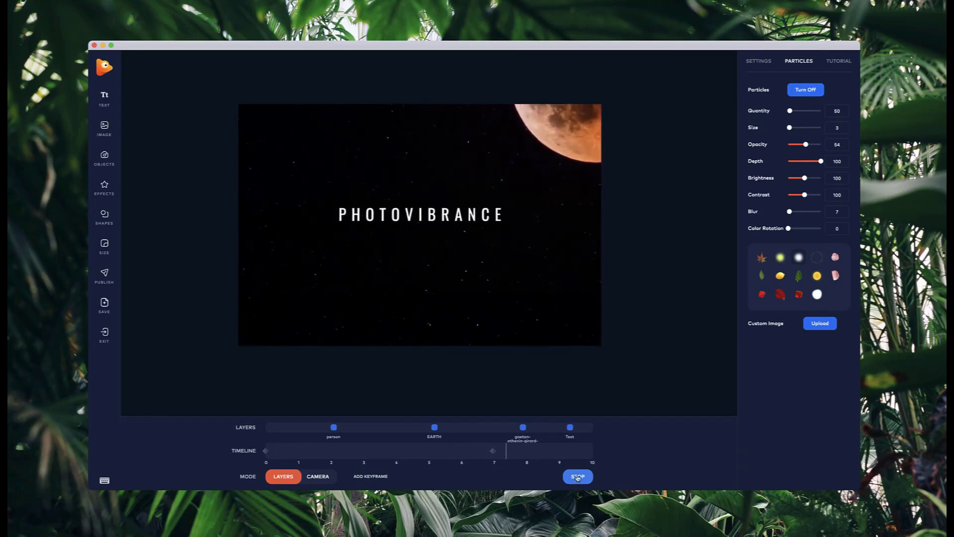
click(578, 477)
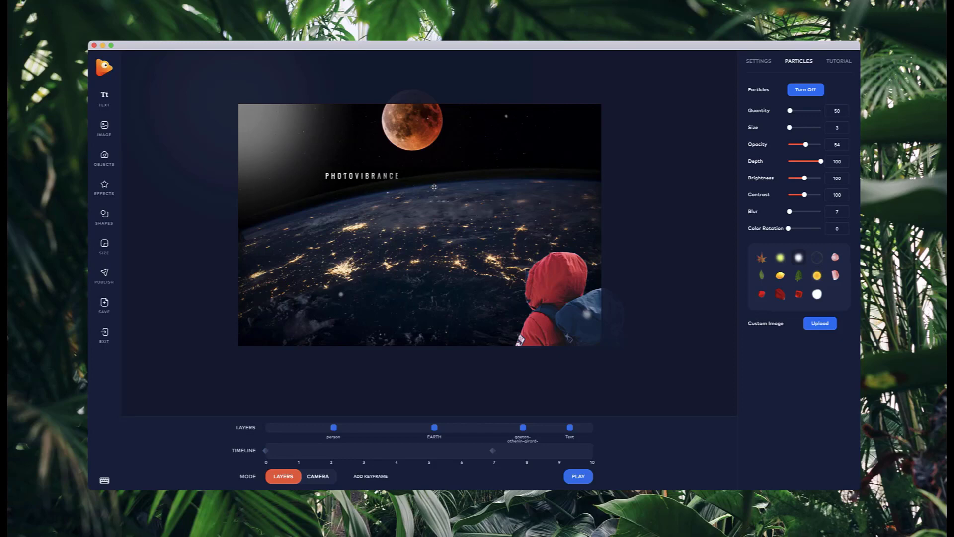
scroll(251, 206, up, 2)
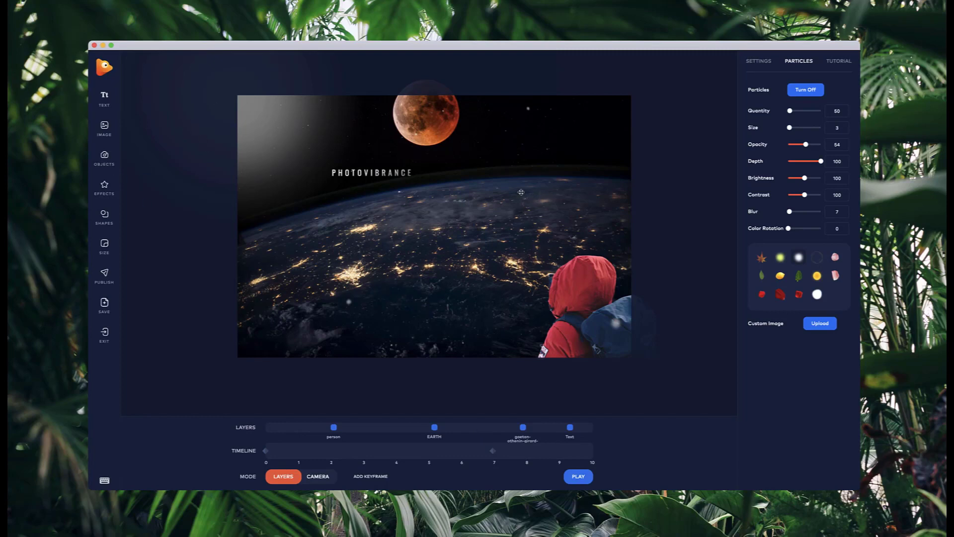
scroll(360, 144, up, 1)
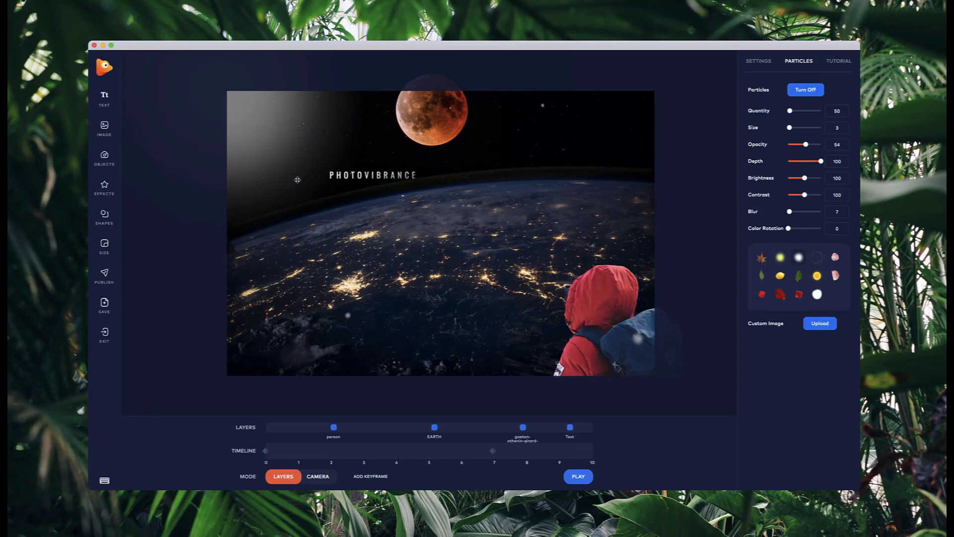